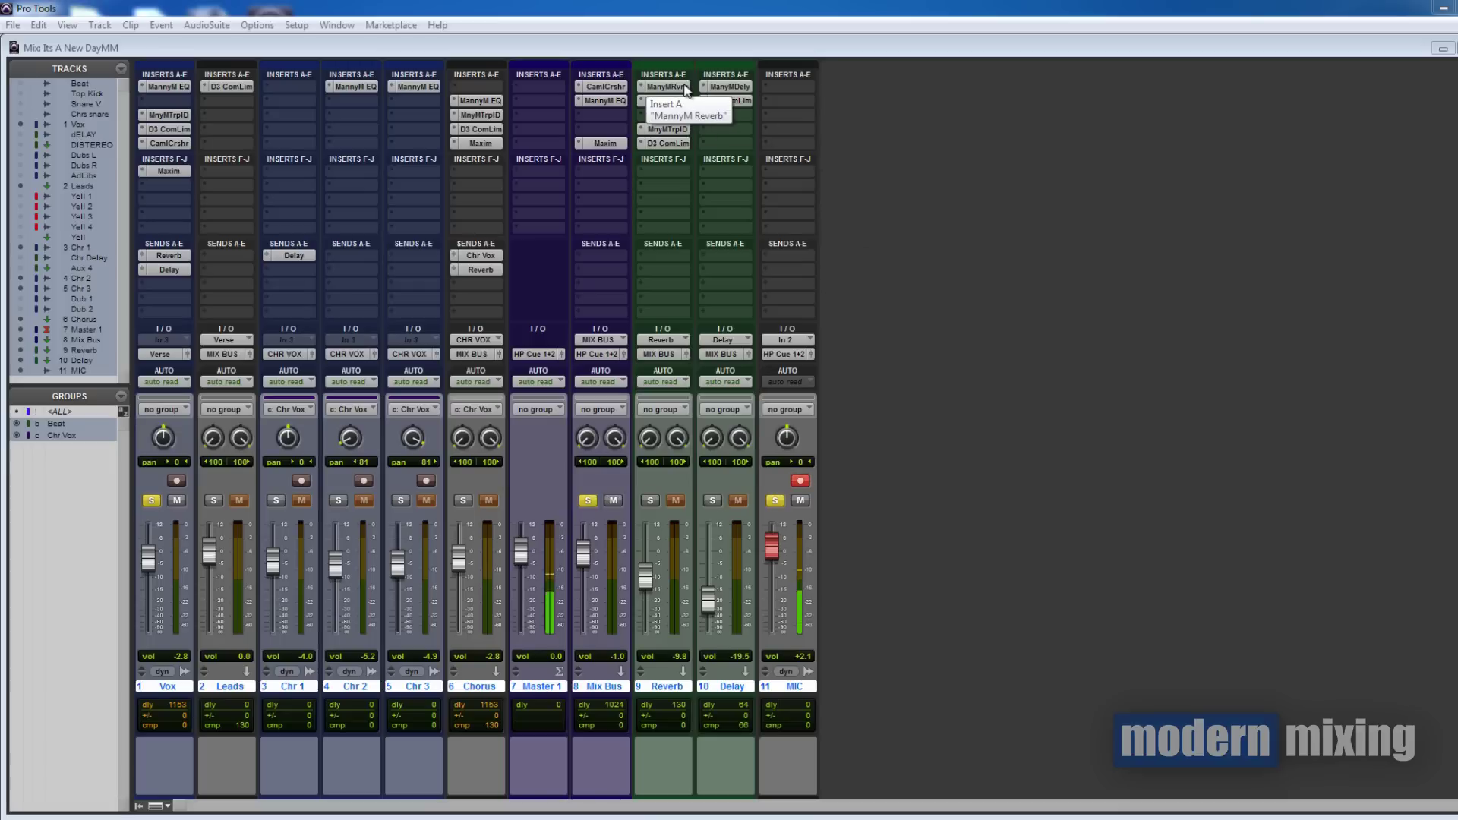
Examine the MannyM Reverb insert on the Reverb track, checking its reverb amount, time, predelay, comp and distortion controls
click(675, 90)
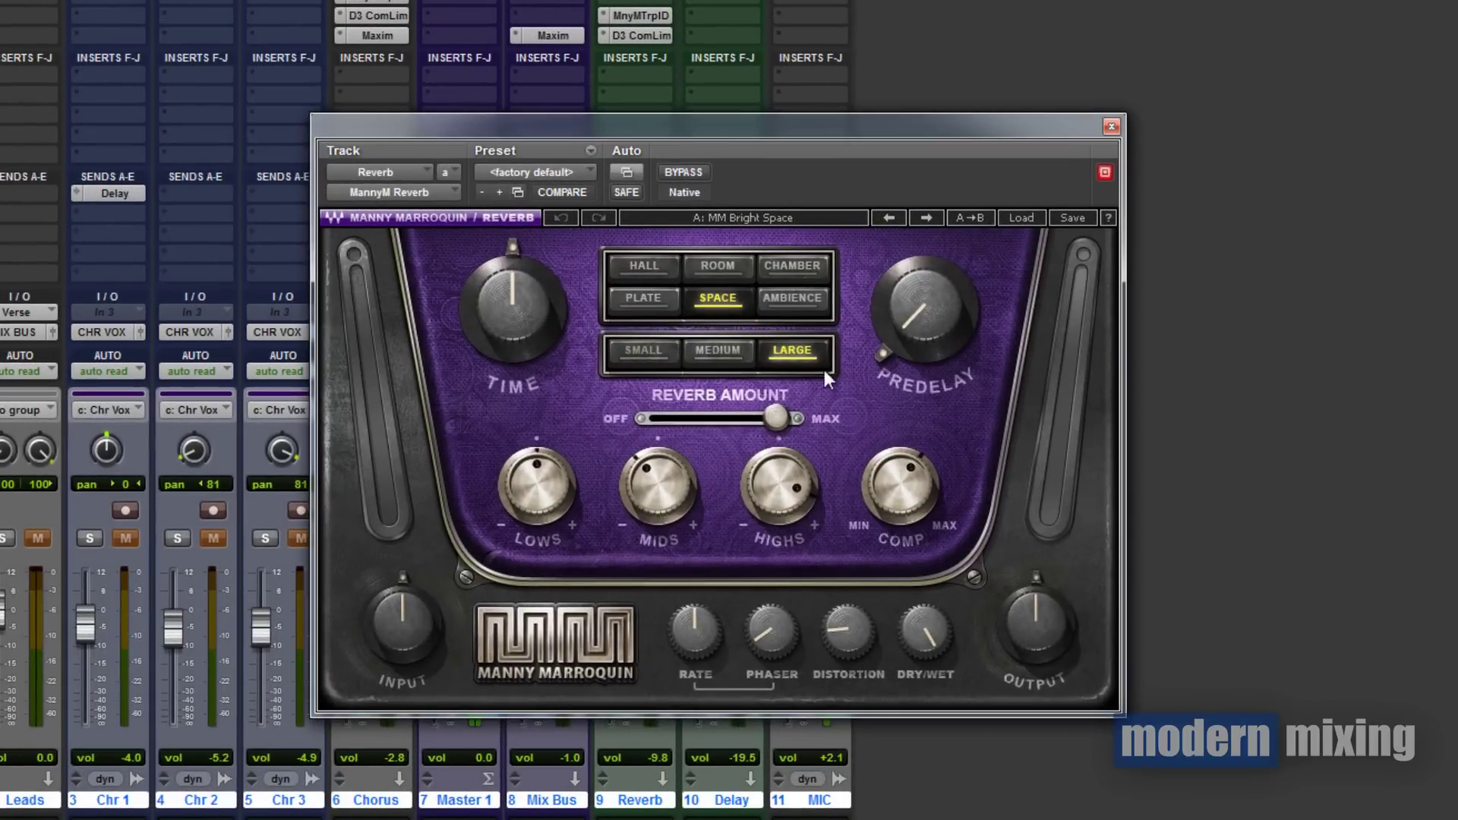
mouse_move(775, 416)
mouse_move(501, 290)
mouse_move(910, 310)
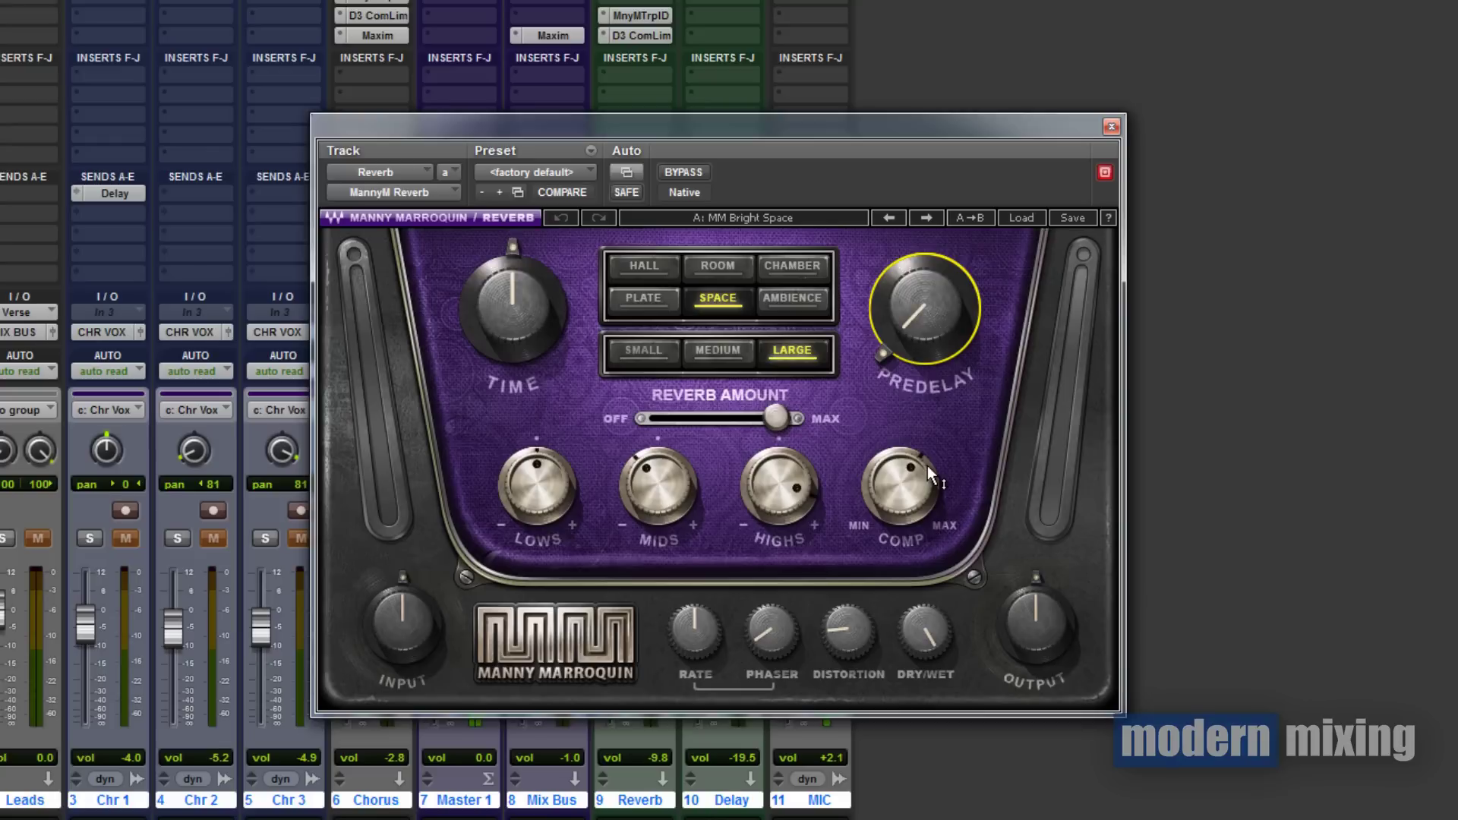
mouse_move(927, 466)
mouse_move(849, 641)
click(1111, 127)
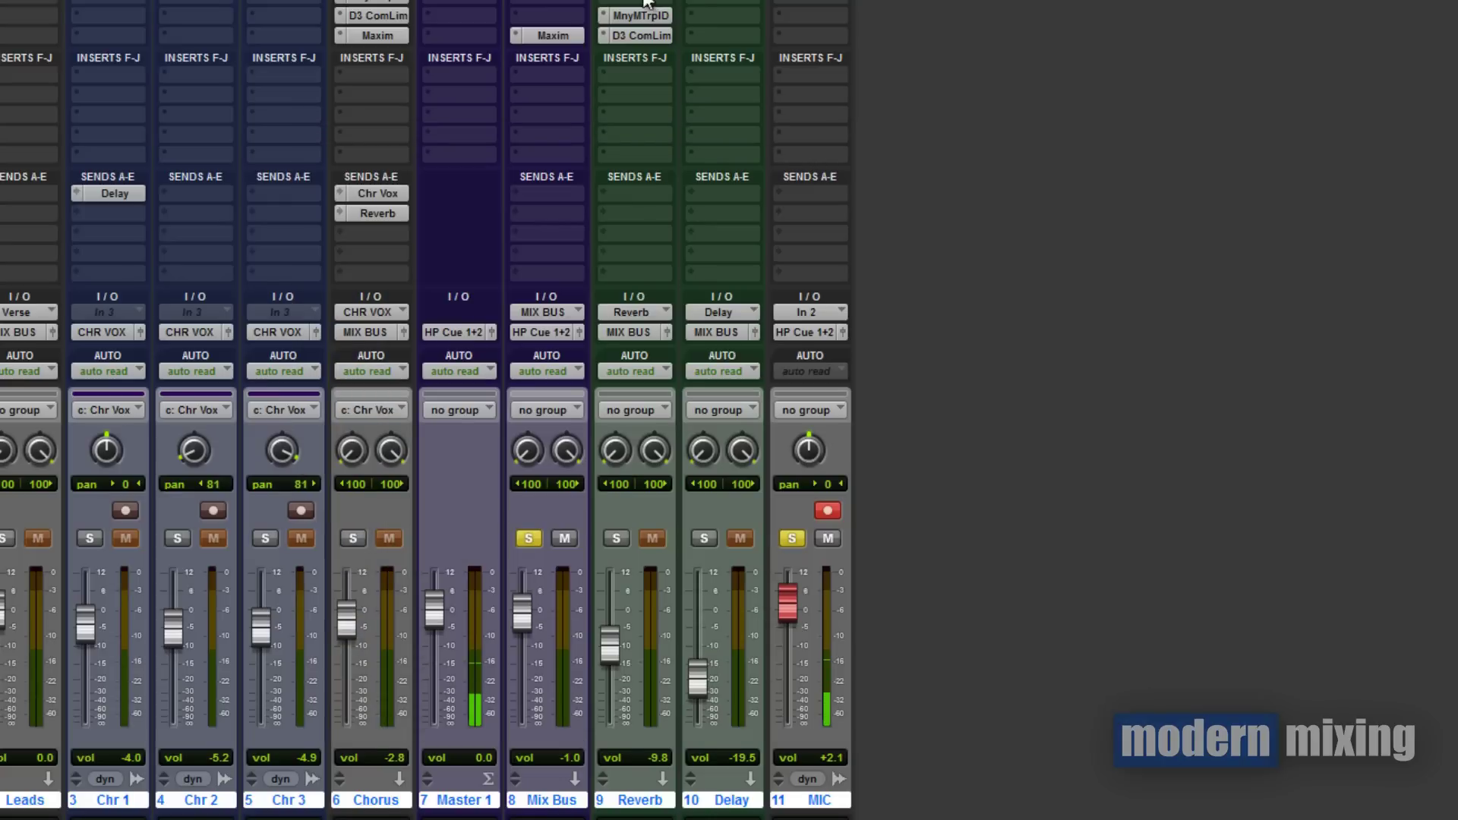
Examine the EQ3 7-Band filters and the MannyM TripleD DeBoxy setting on the Reverb track
click(603, 34)
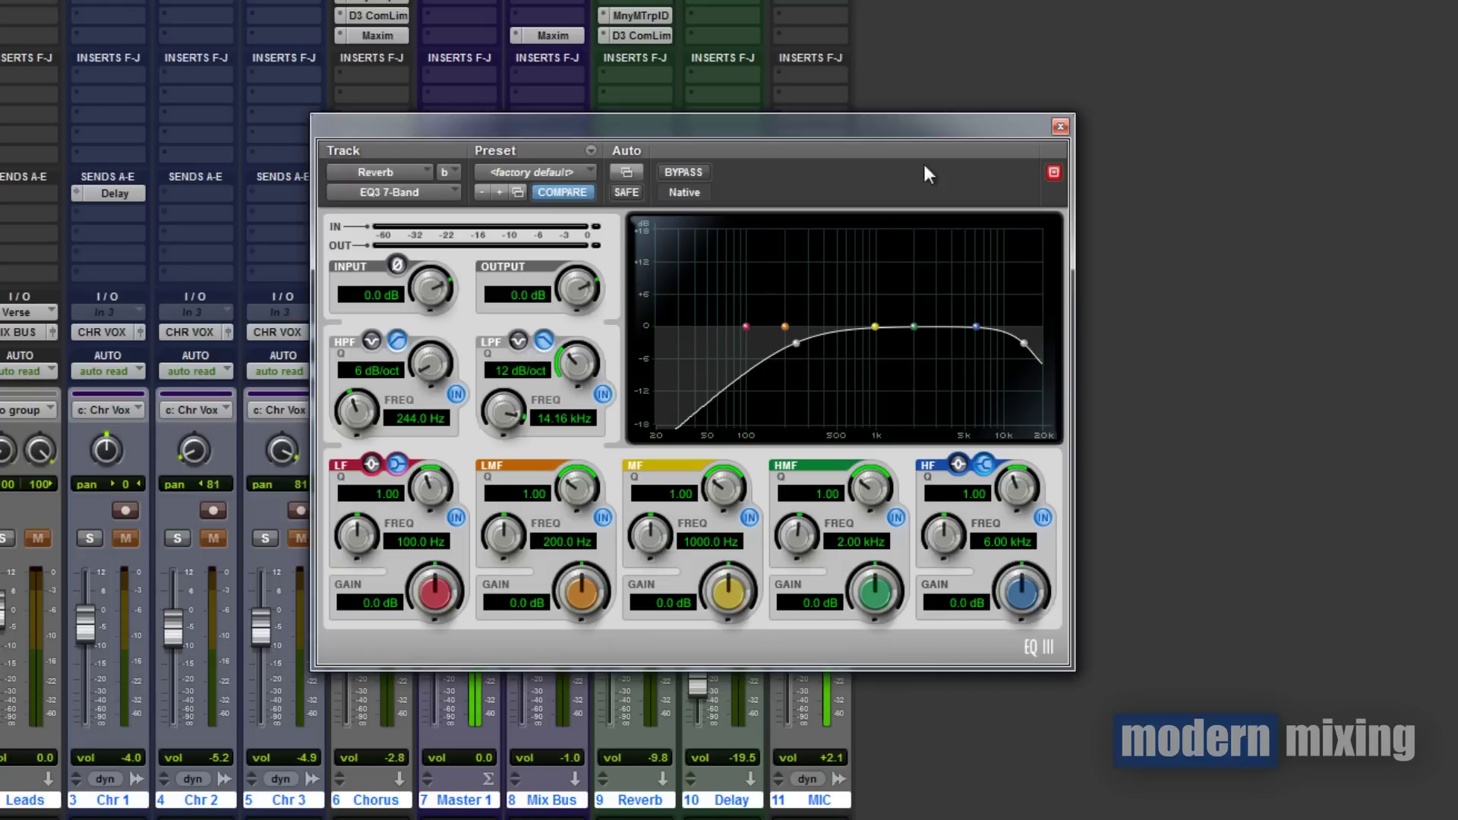
click(1066, 124)
click(654, 17)
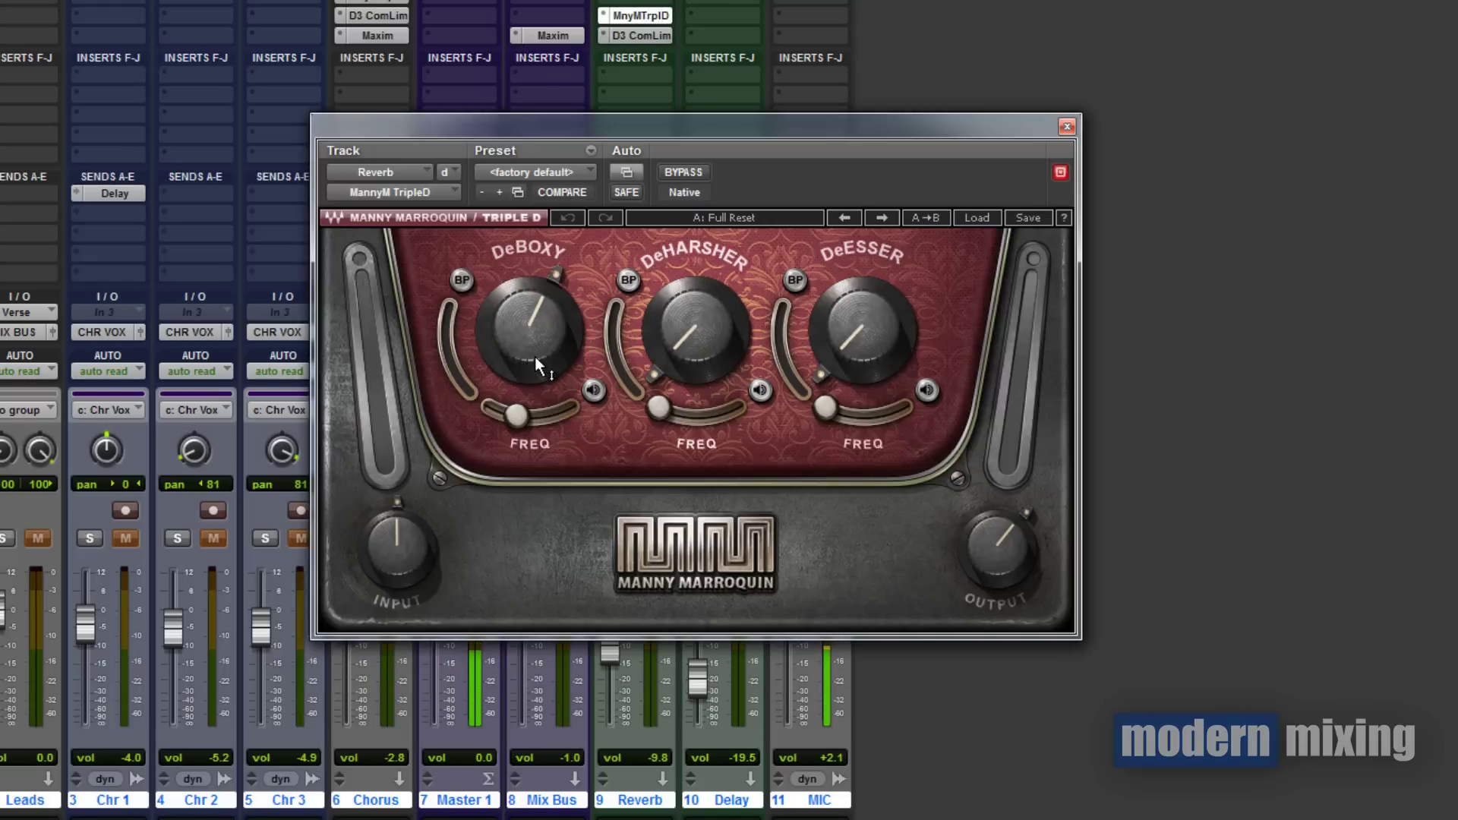
mouse_move(548, 371)
click(1068, 128)
Examine the Dyn3 Compressor/Limiter settings on the Reverb track
click(641, 34)
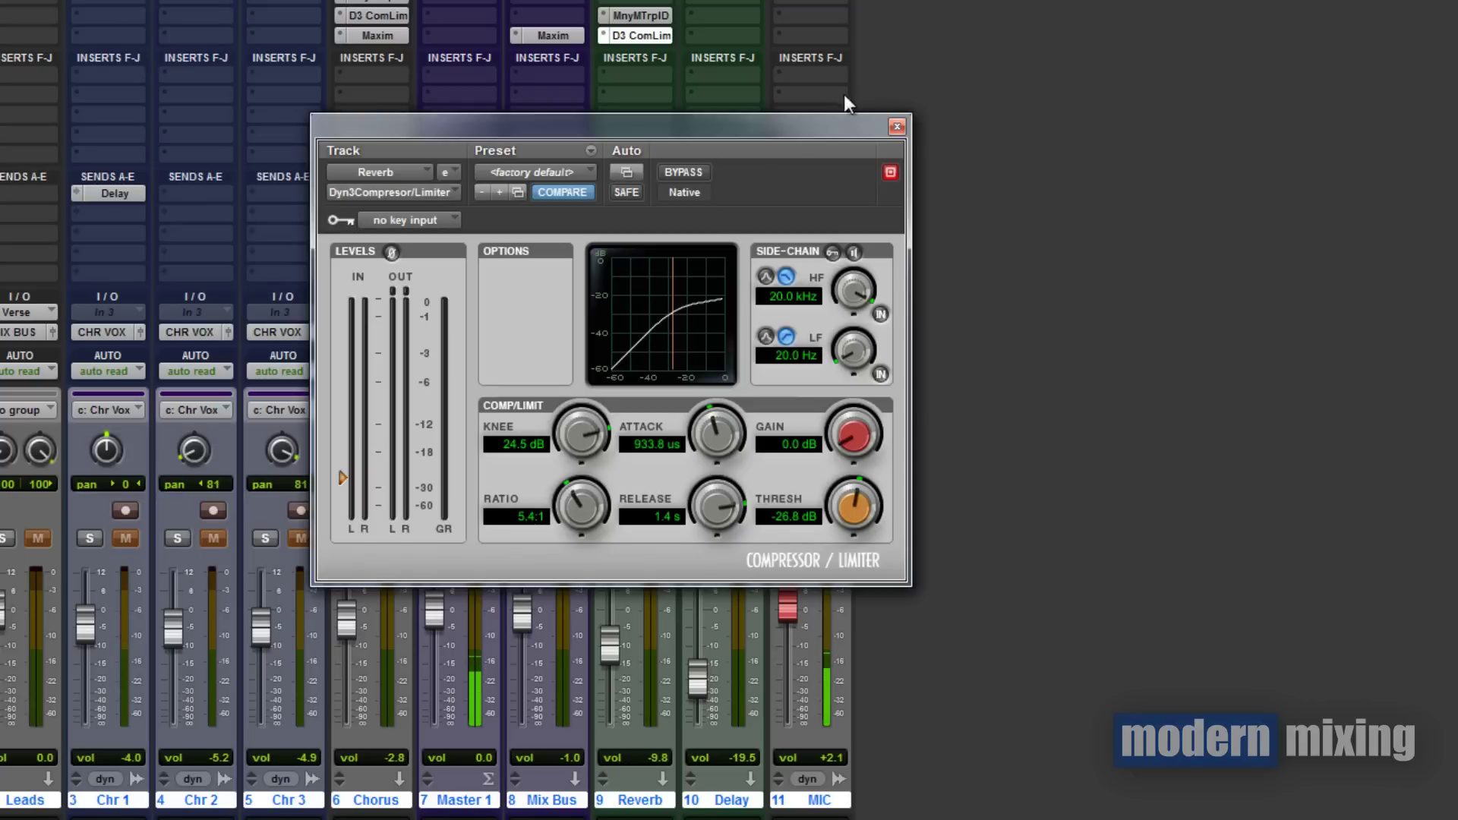
drag(893, 127, 1098, 126)
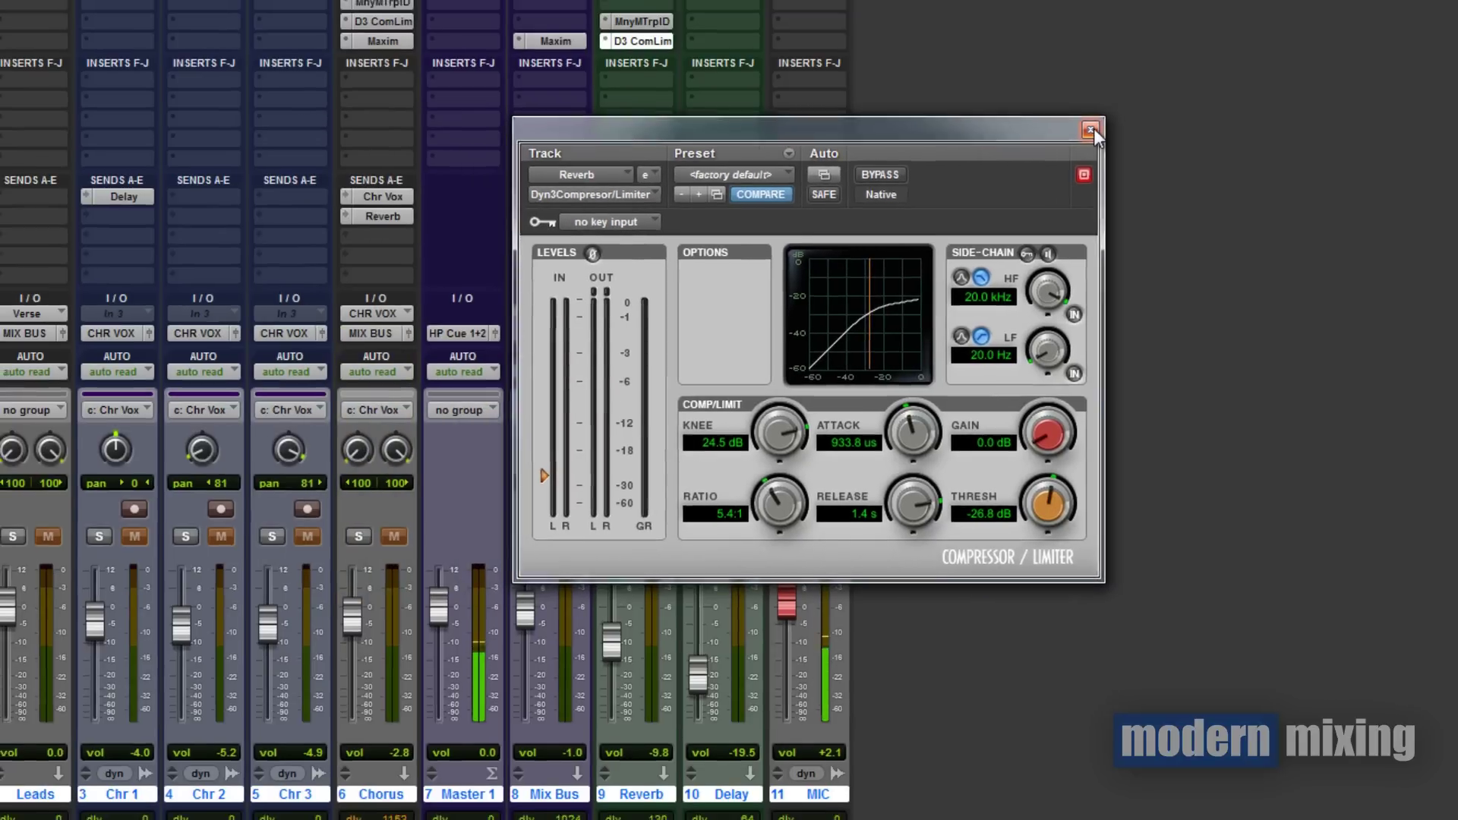
click(1096, 125)
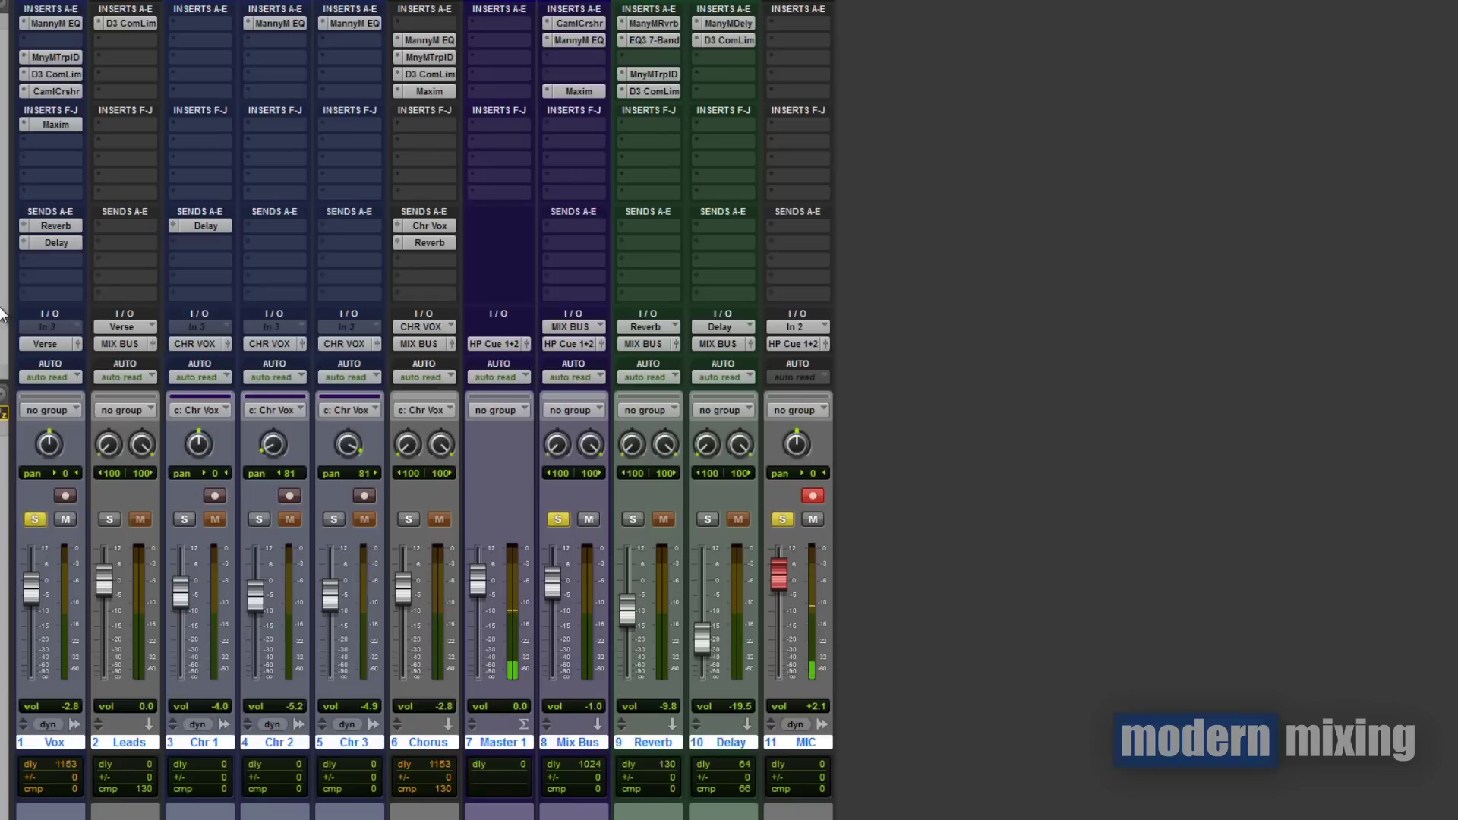
Set the Vox track's Reverb send to pre-fader and unsolo the Vox track
click(53, 226)
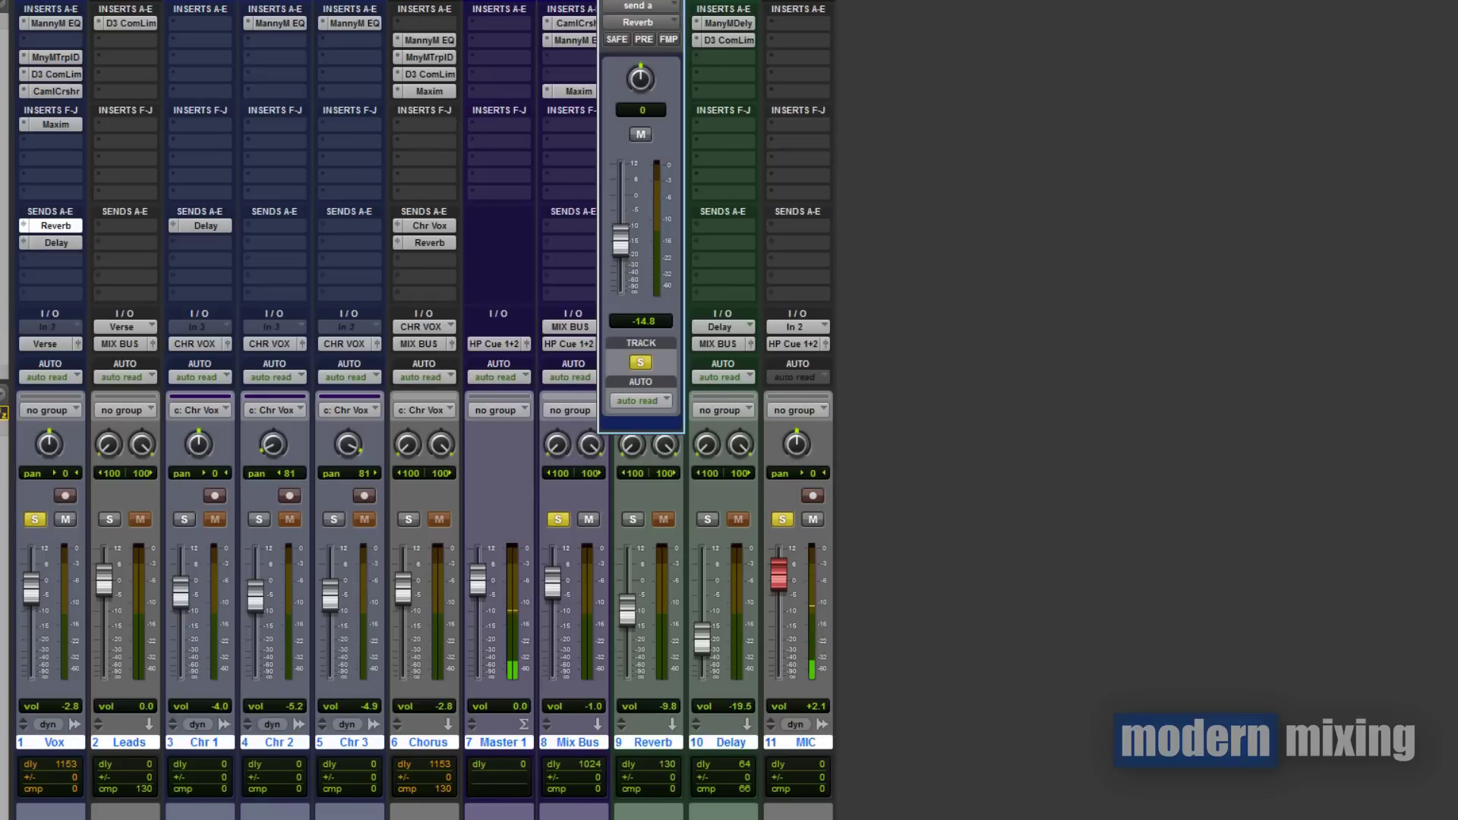
click(644, 38)
click(676, 2)
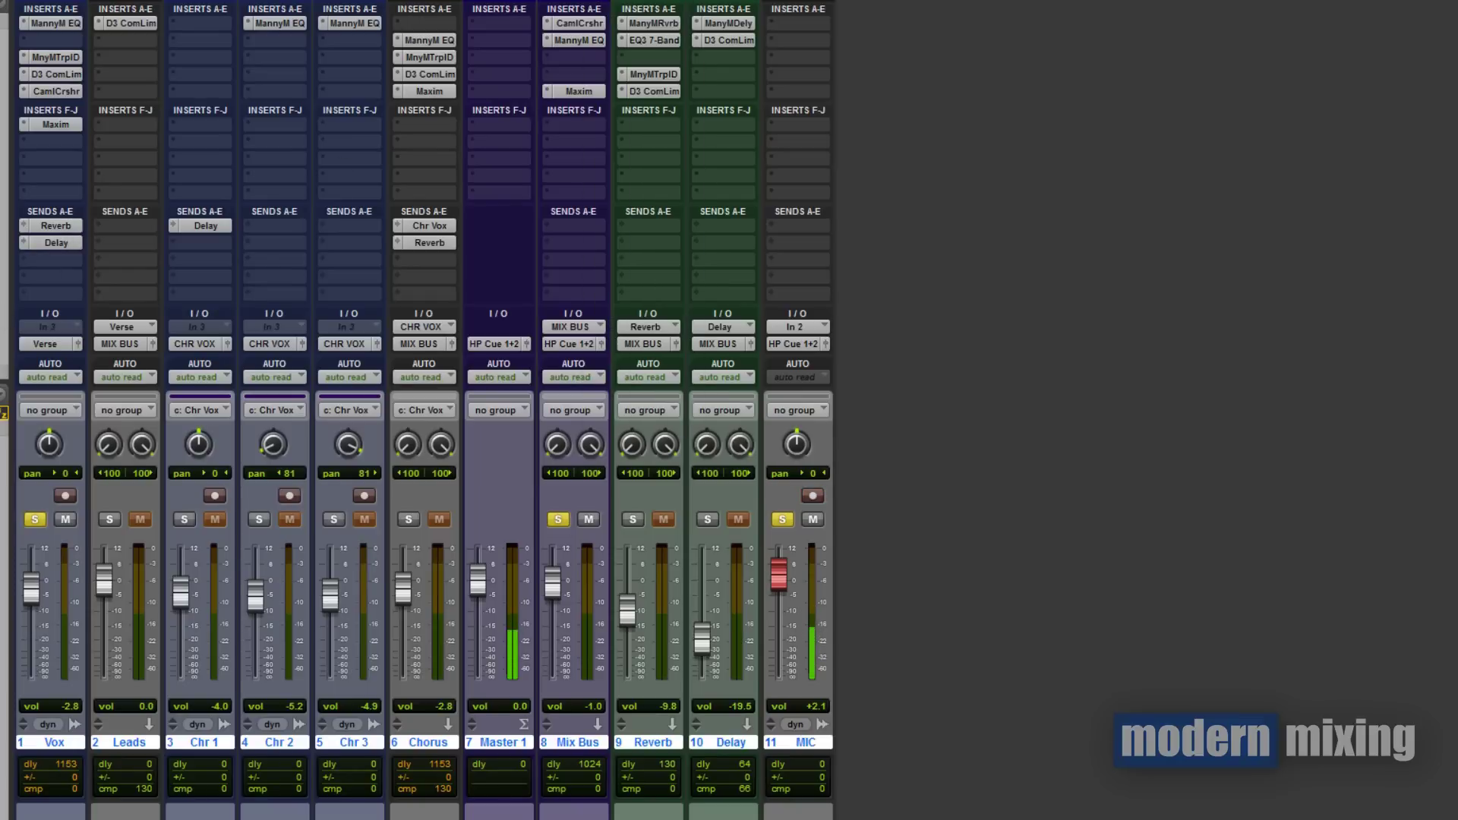
click(36, 522)
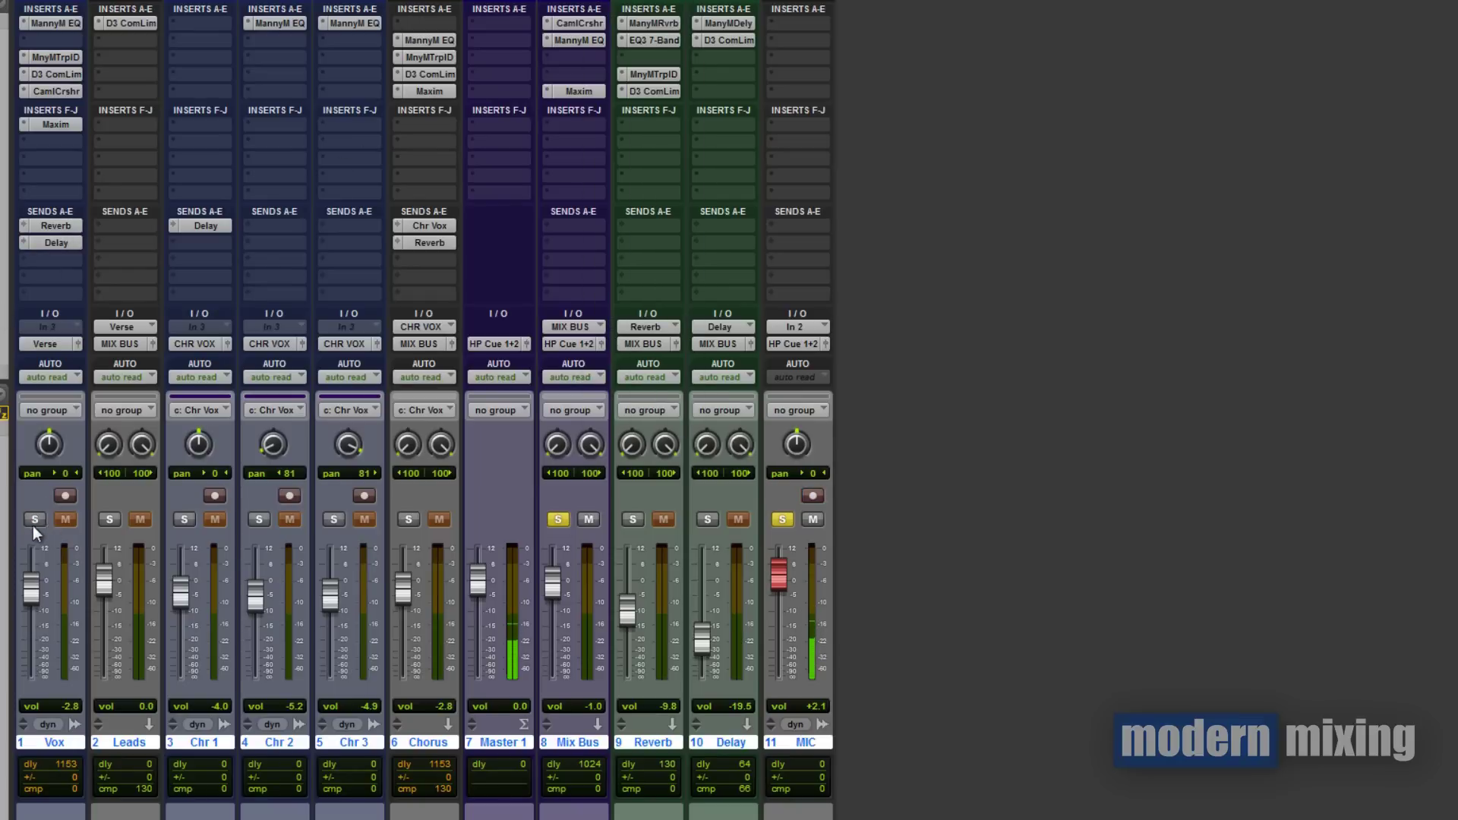
Bypass the EQ3 7-Band, MannyM TripleD and Dyn3 Compressor/Limiter inserts on the Reverb track and solo that track
click(652, 40)
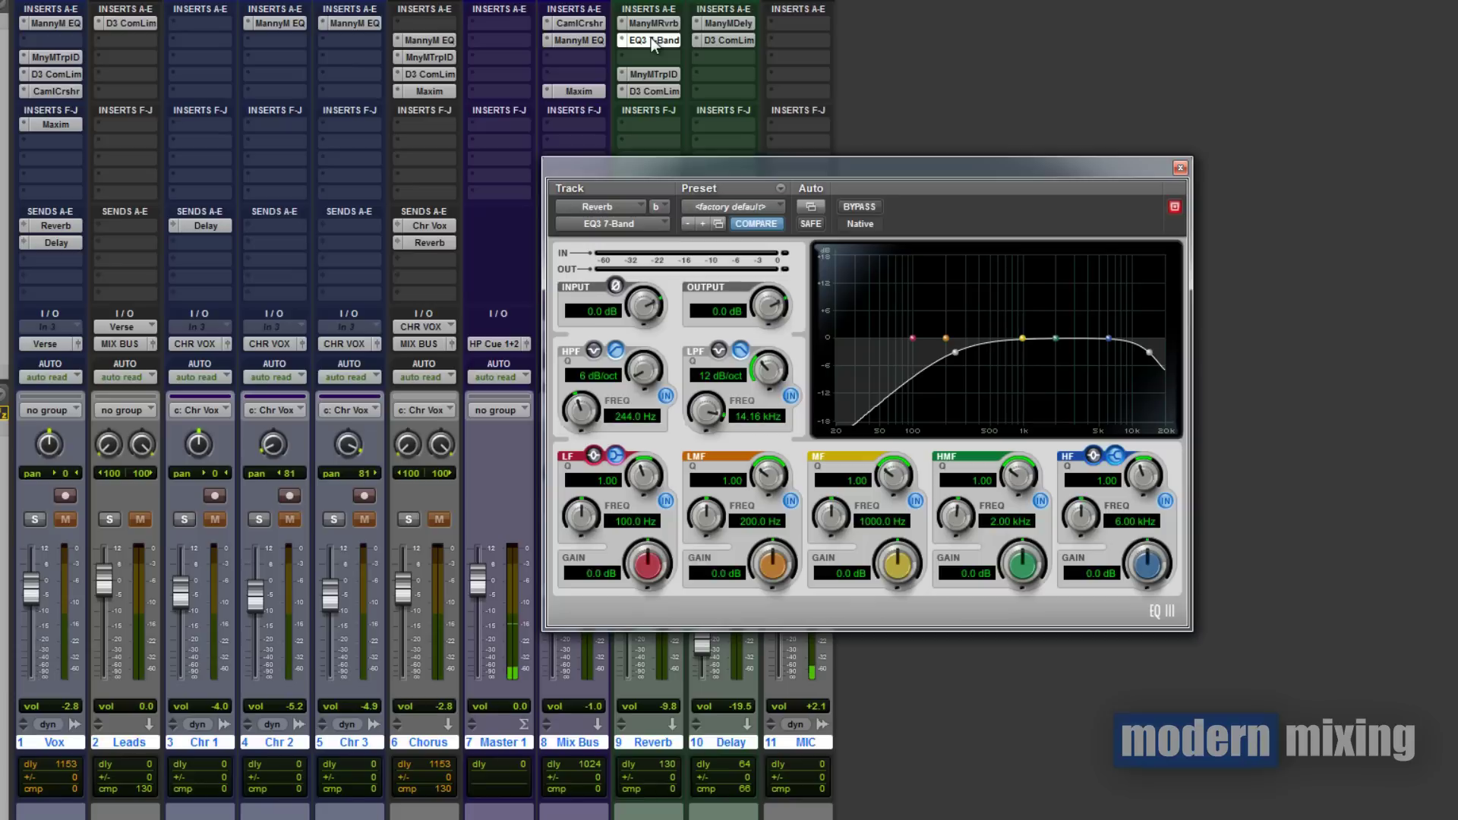
click(1180, 168)
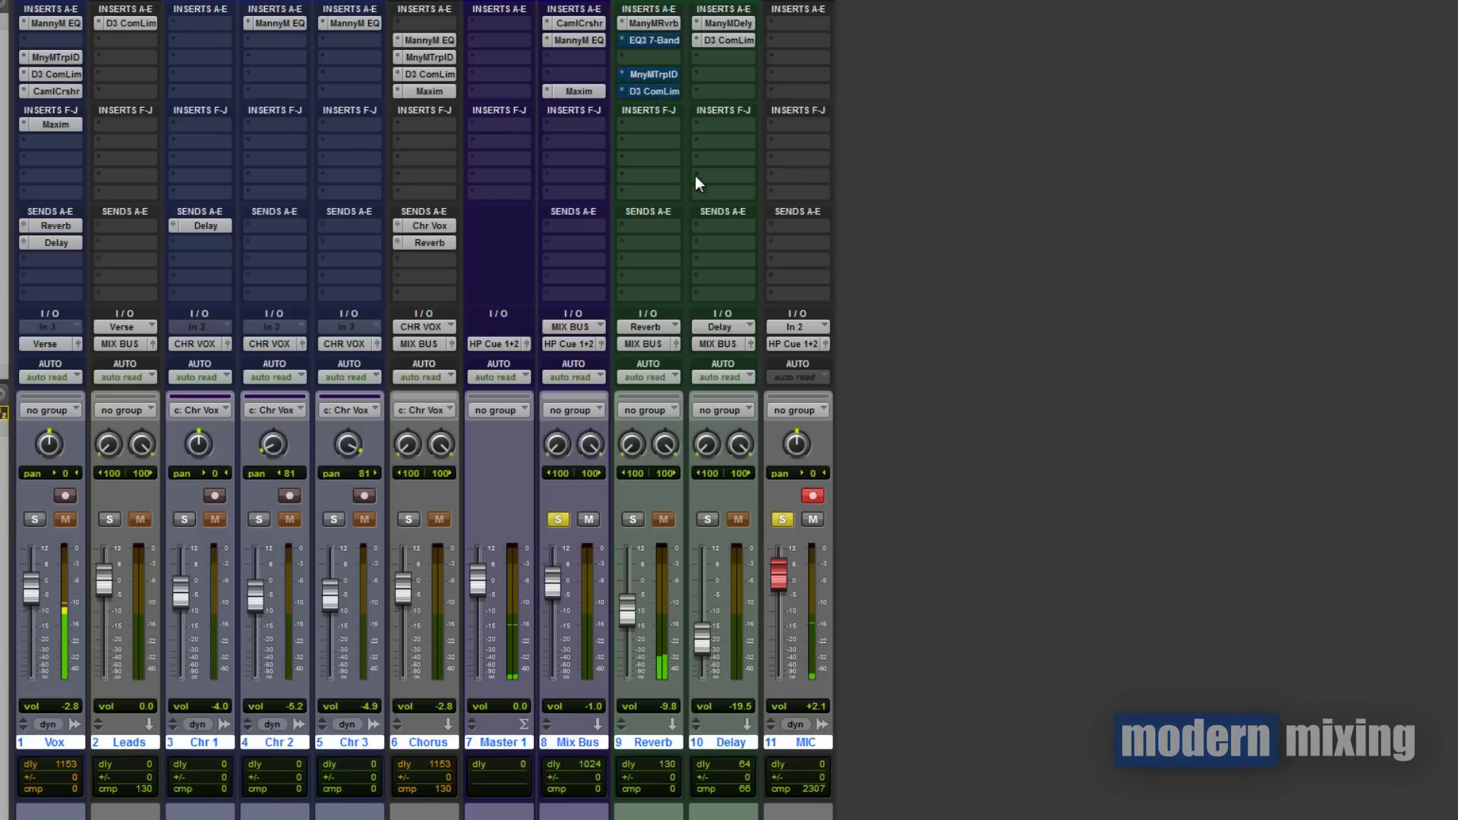
click(634, 520)
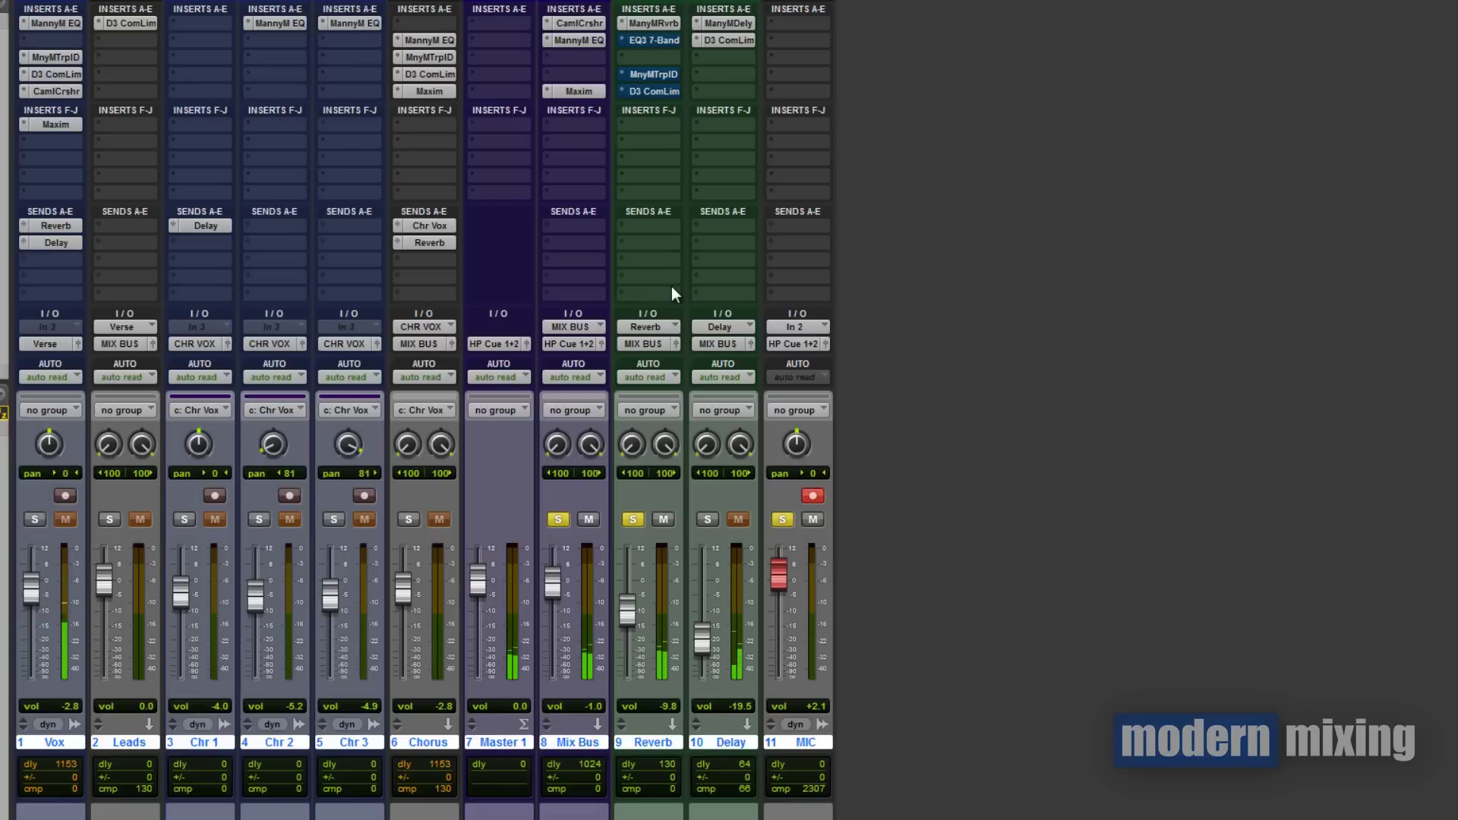
Re-enable the Reverb track's EQ3 7-Band, MannyM TripleD and compressor one by one during playback, checking the compressor's gain reduction
click(657, 39)
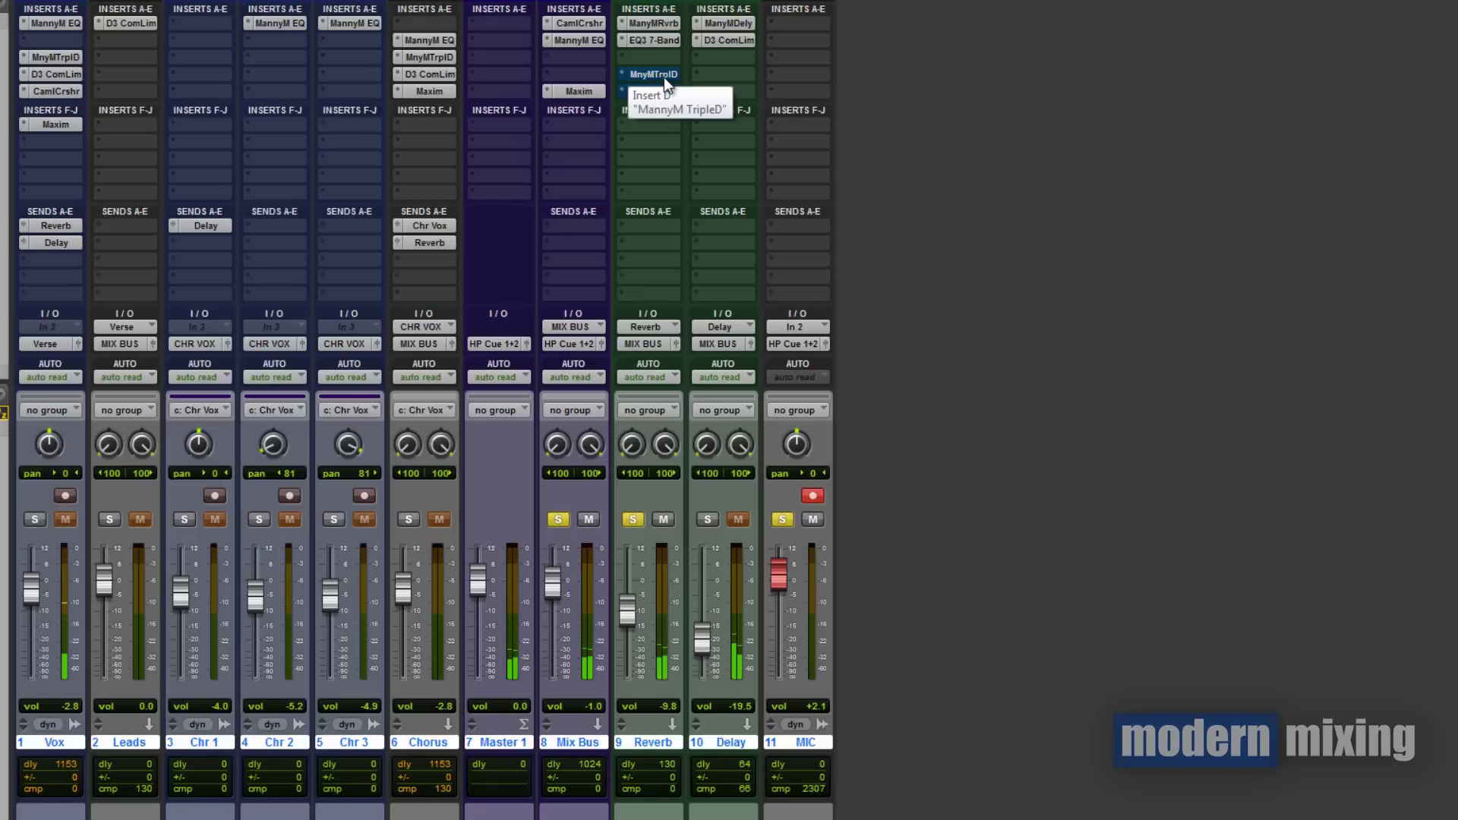
click(664, 76)
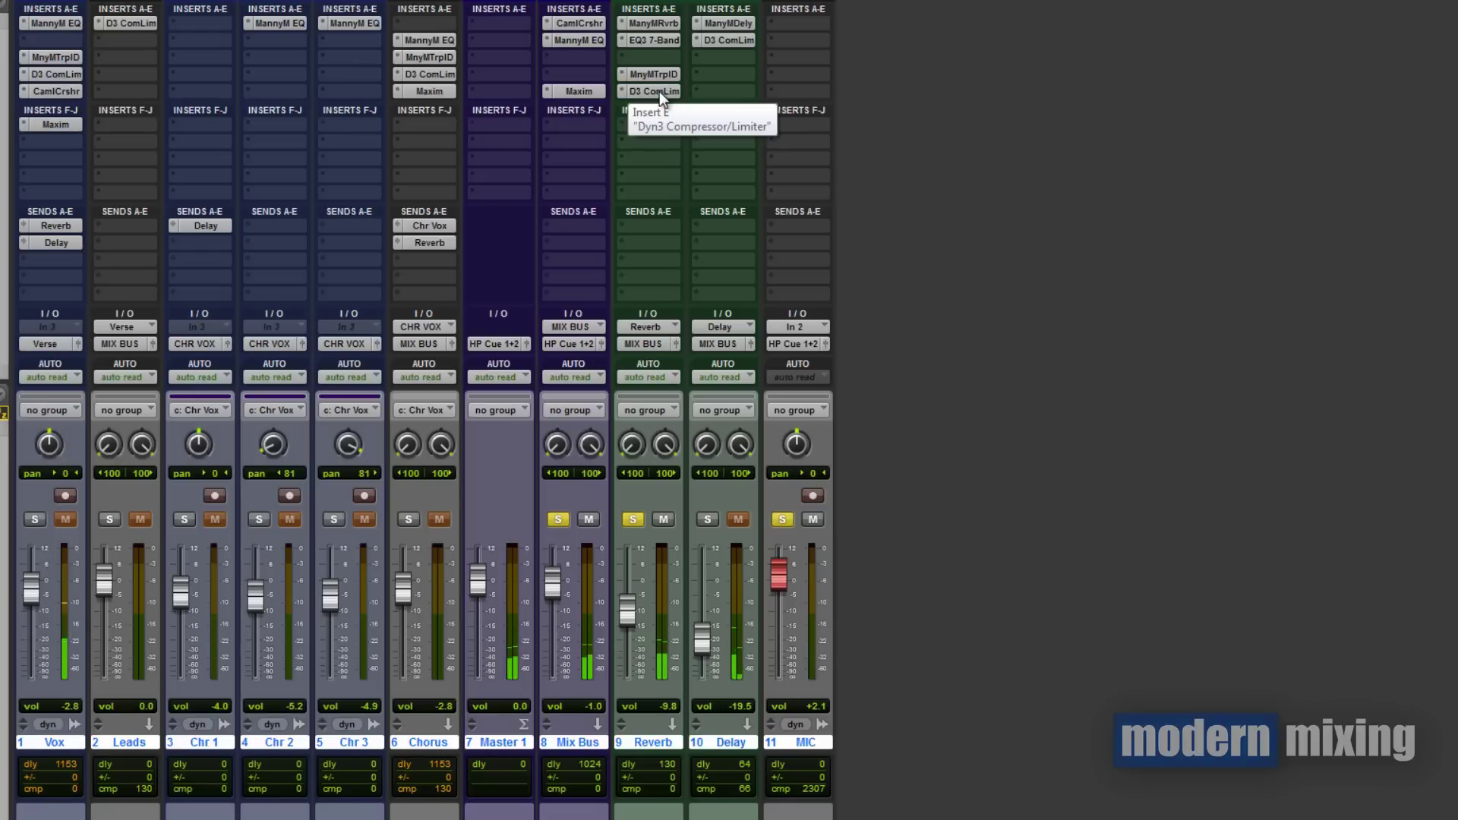
click(656, 93)
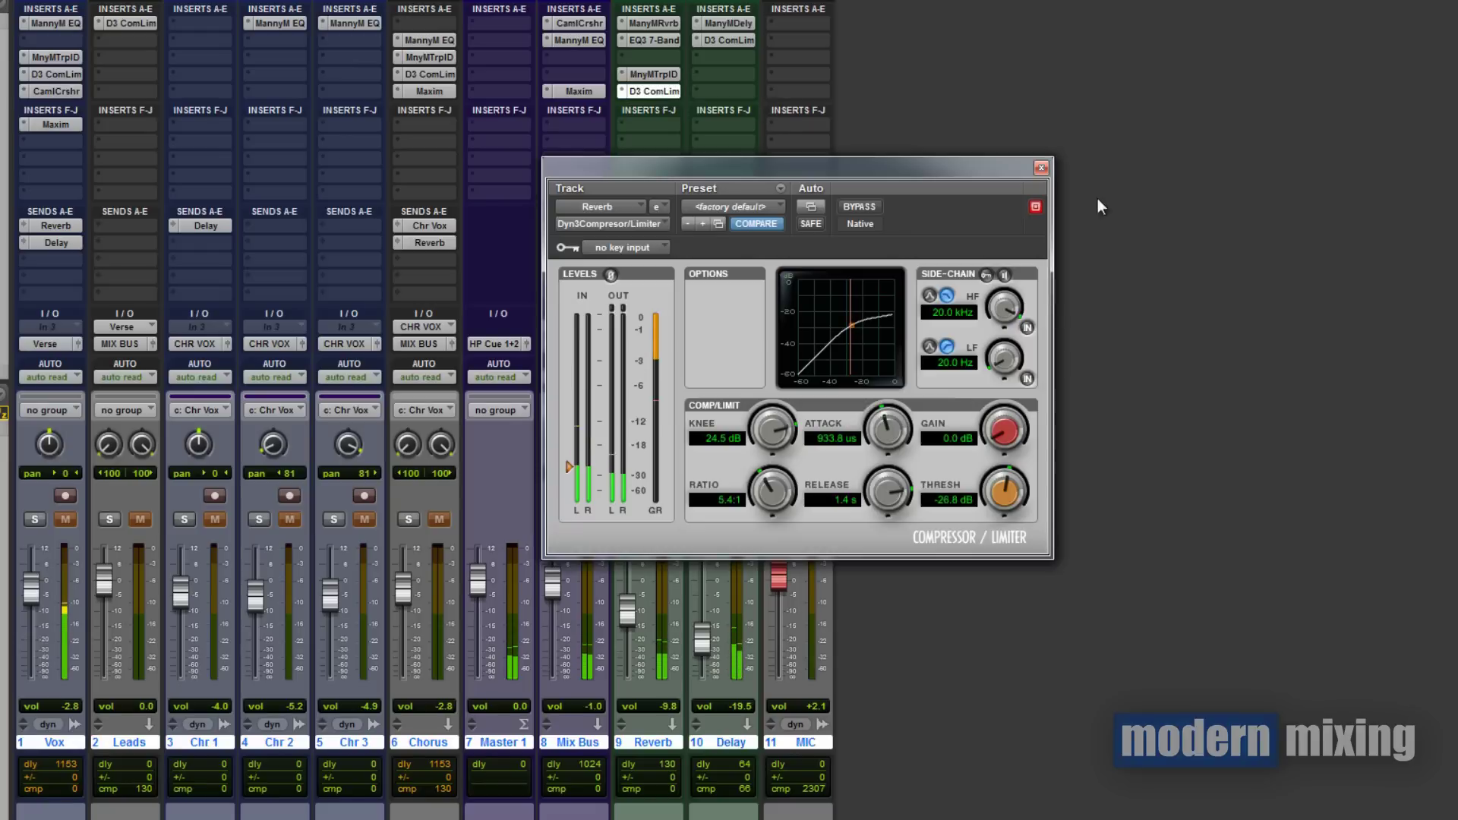
click(1042, 168)
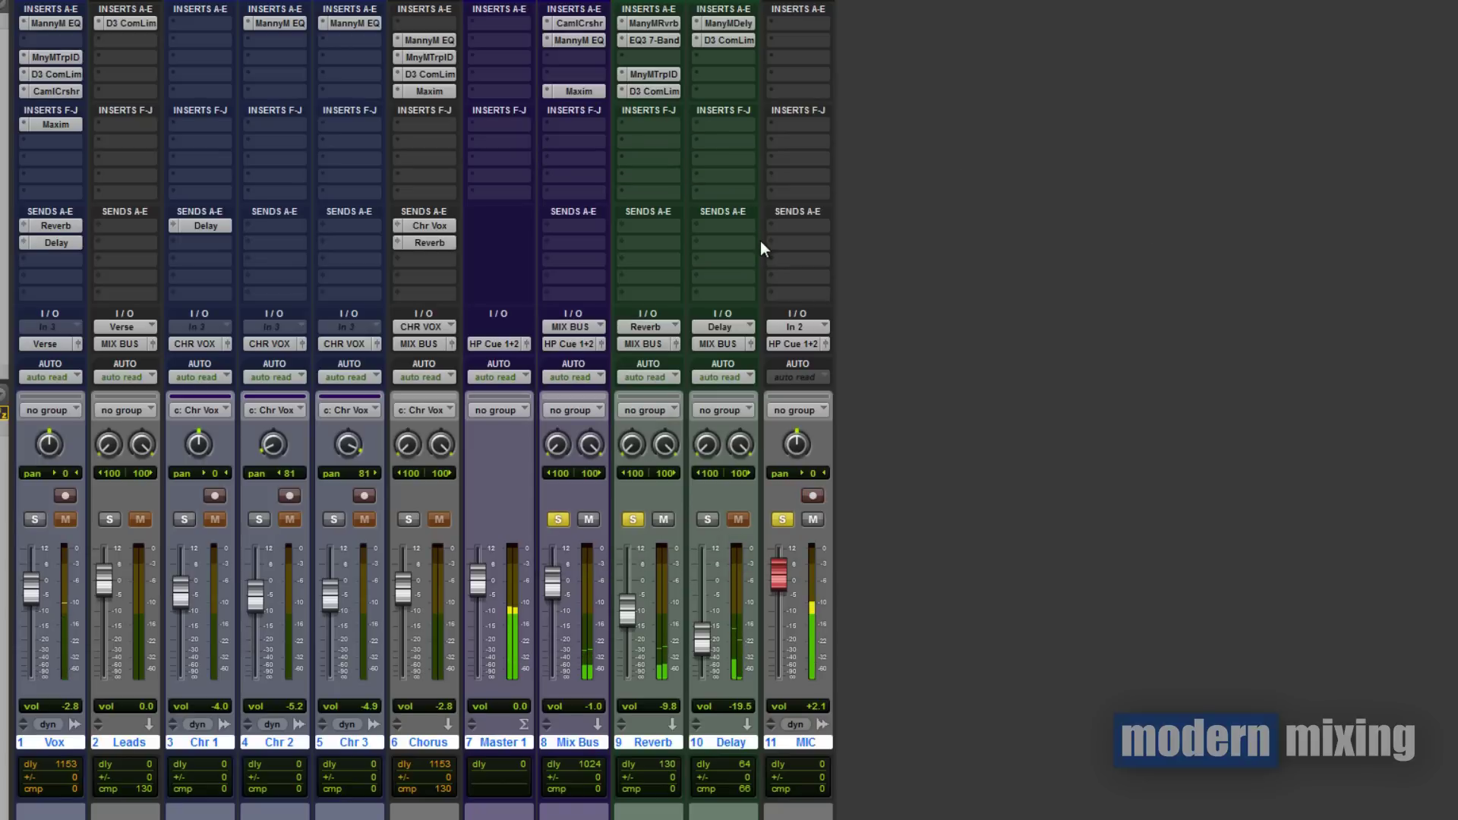
Solo the Vox and Leads tracks and bypass the Reverb track's EQ, TripleD and compressor inserts for playback with the vocal
click(34, 520)
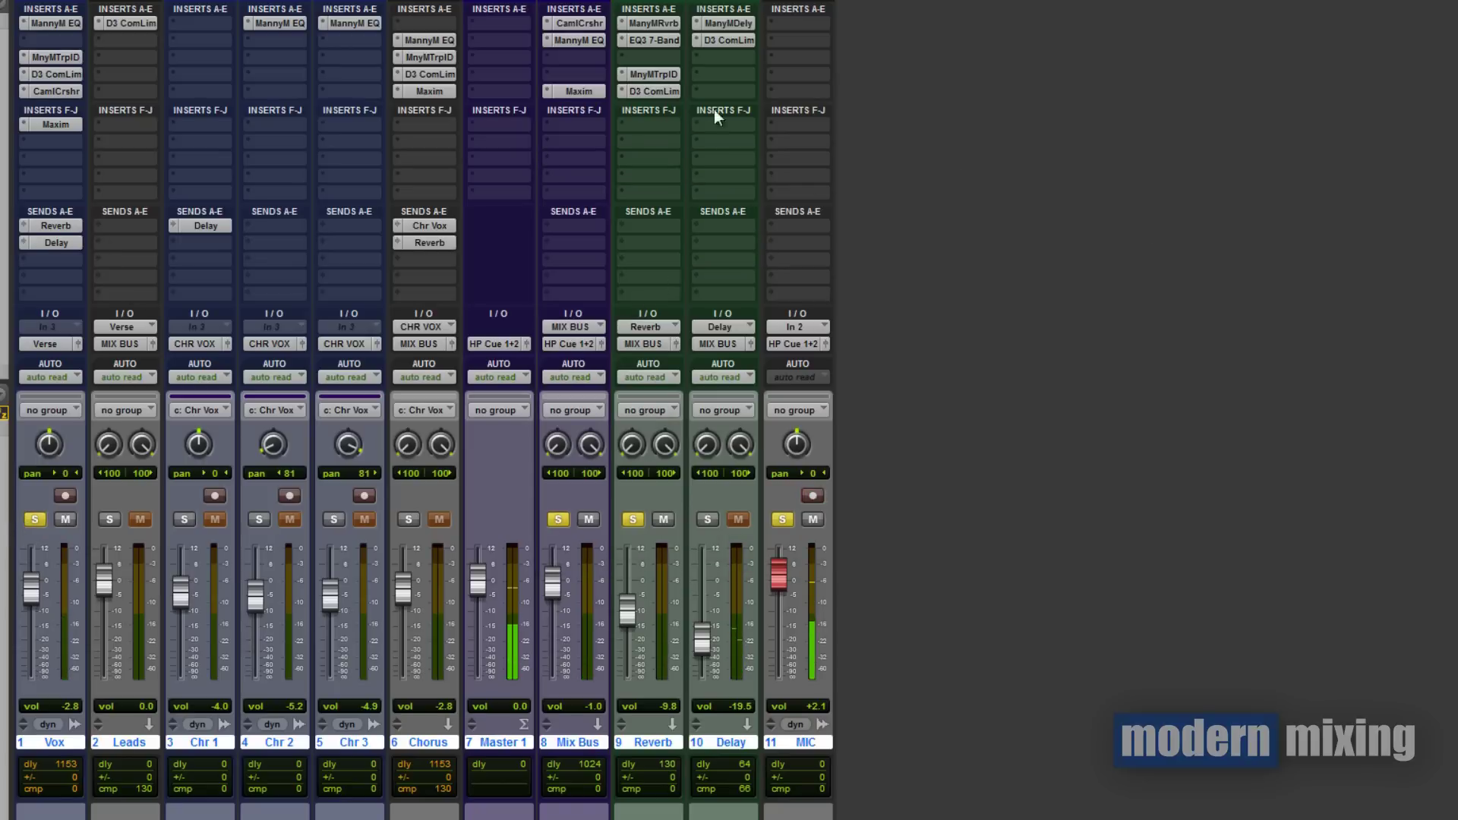
drag(658, 43, 658, 74)
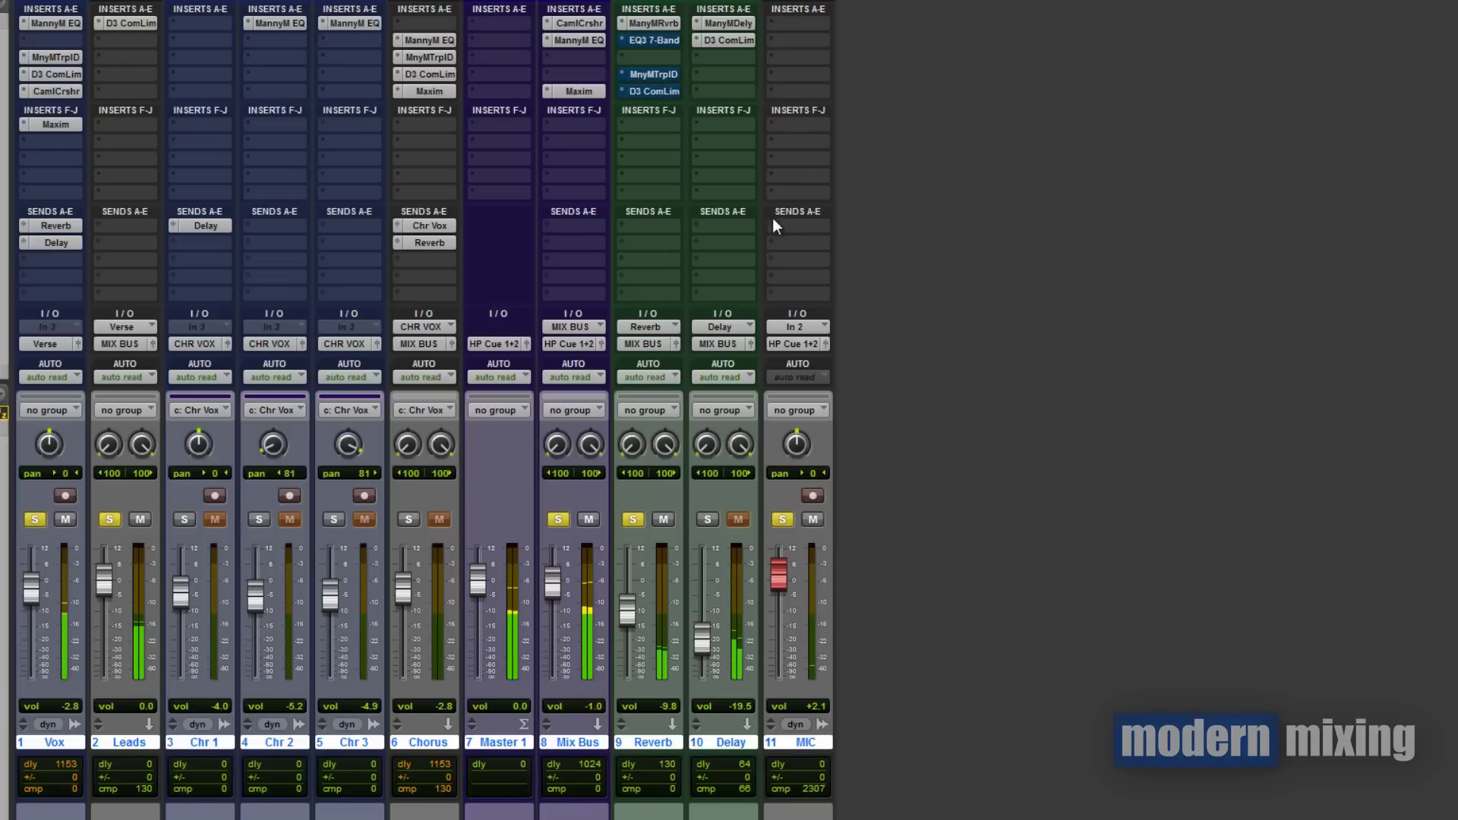
Reactivate the EQ3 7-Band, MannyM TripleD and compressor on the Reverb track in turn while the verse vocal plays
ctrl+click(662, 41)
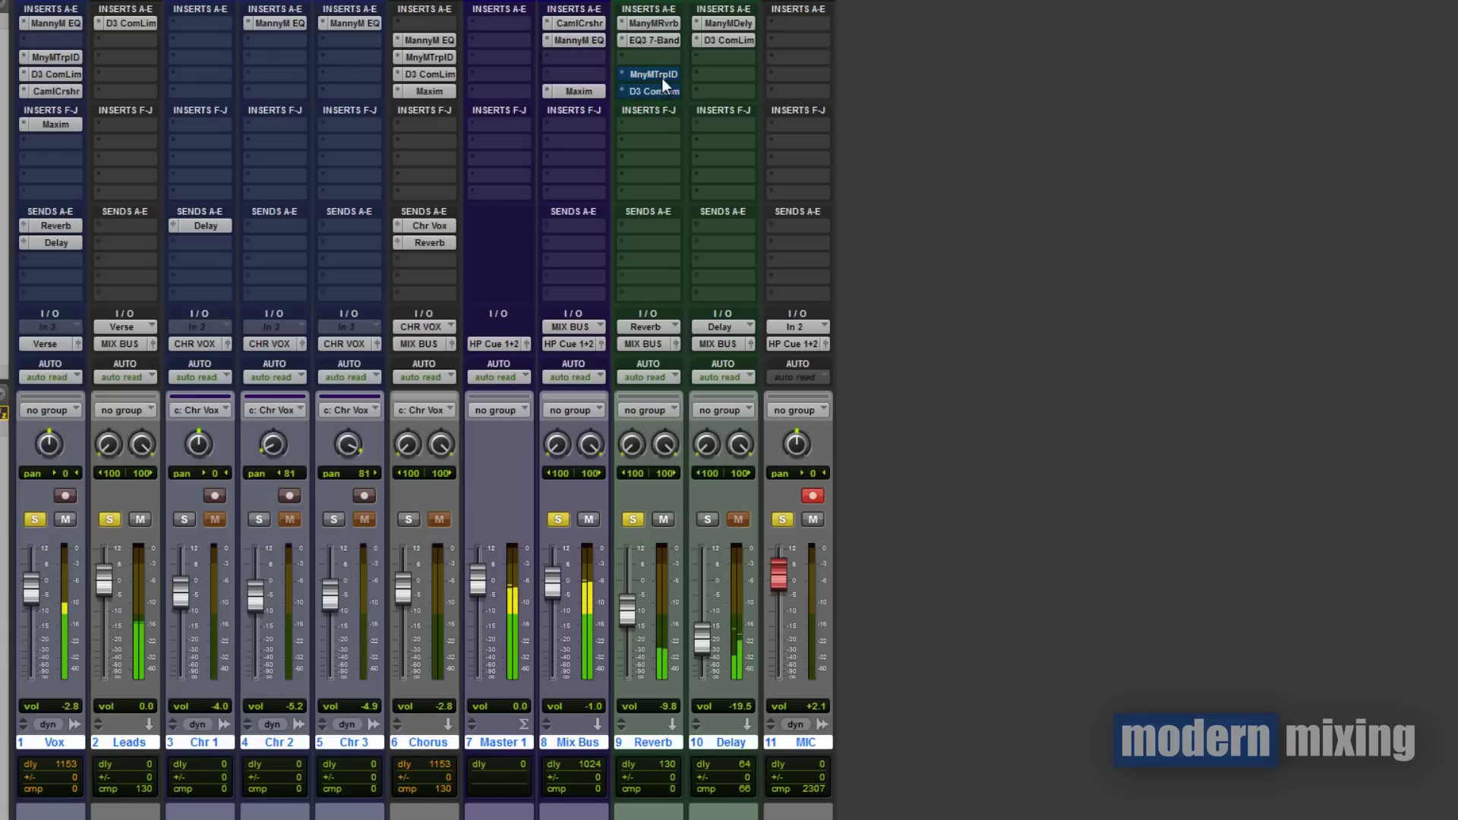
ctrl+click(662, 76)
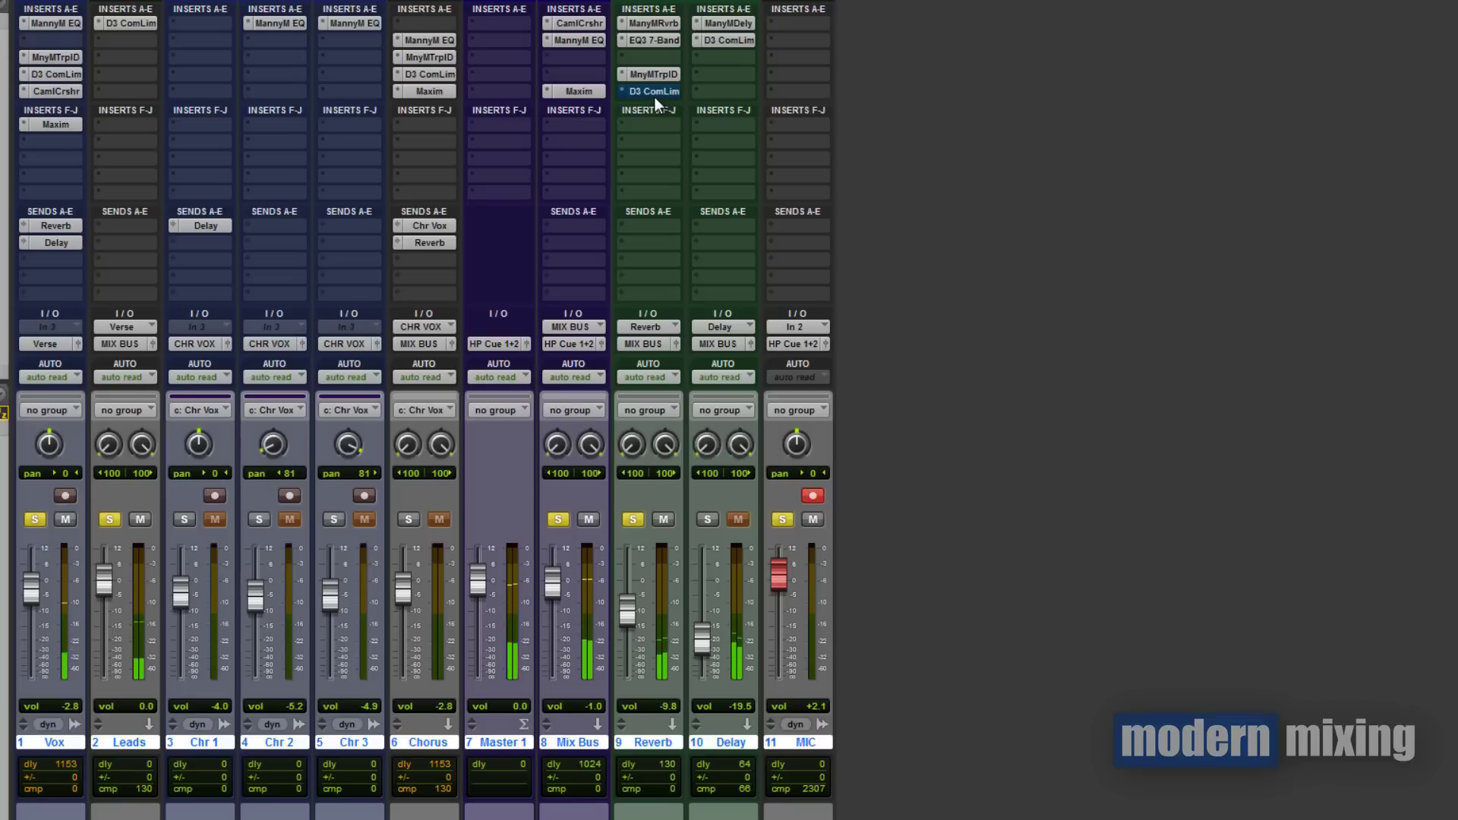
ctrl+click(655, 94)
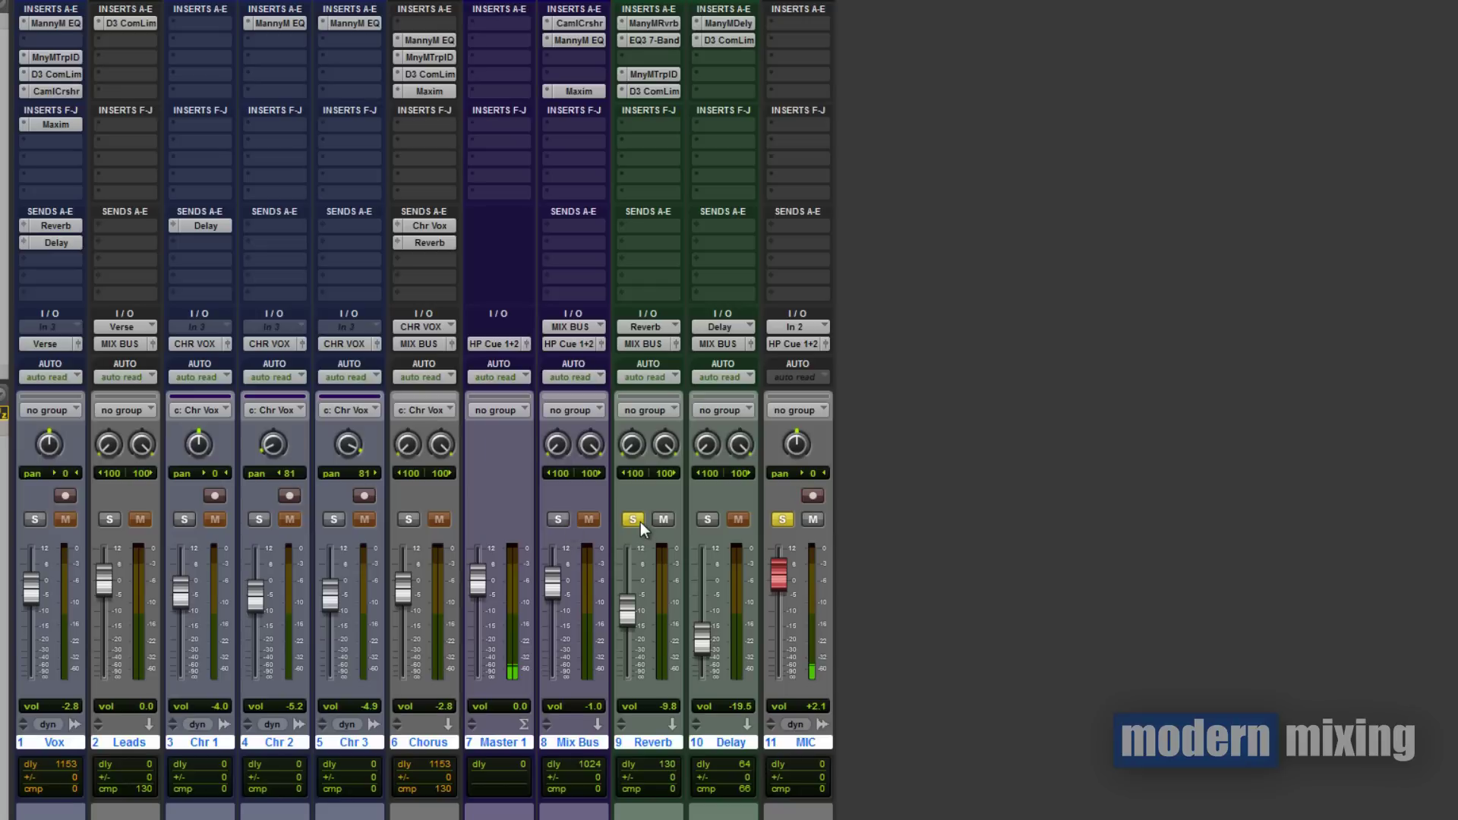
Replace the current solos with Chr 1, Chr 2, Chr 3 and Chorus, and place the playback position at the first chorus, 29|4|164
click(640, 521)
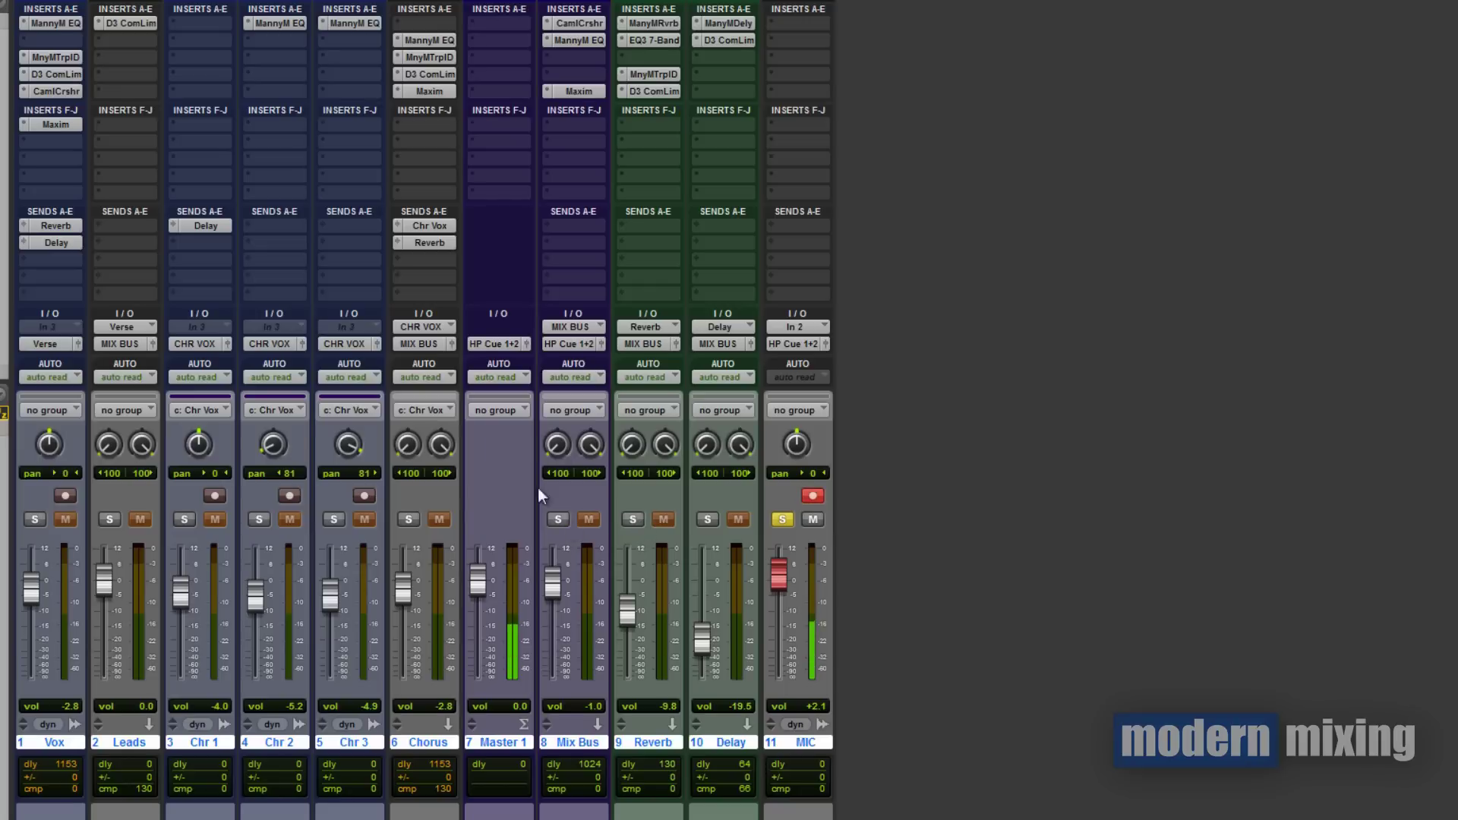
click(409, 522)
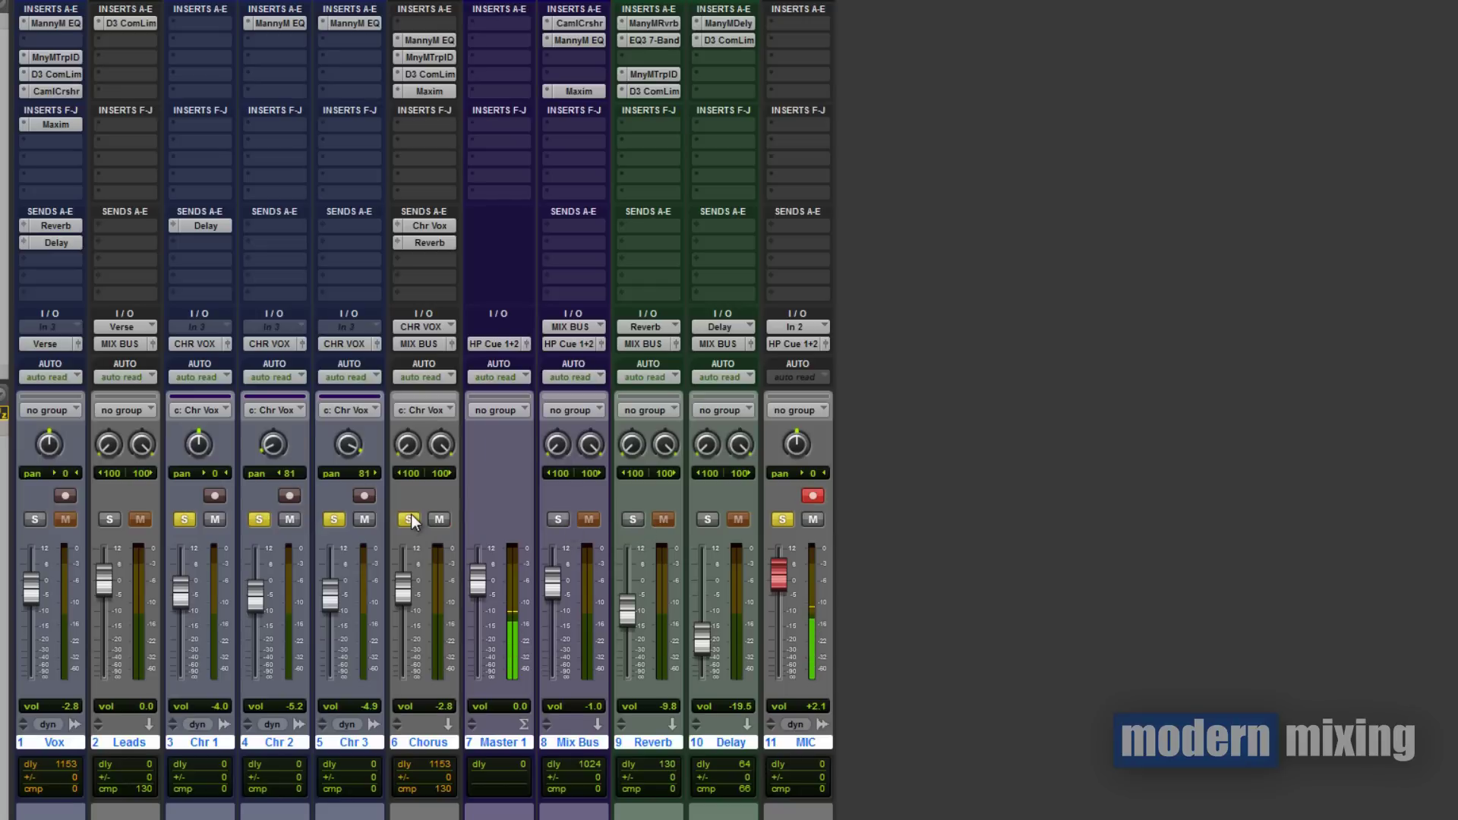
key(ctrl+equal)
key(r)
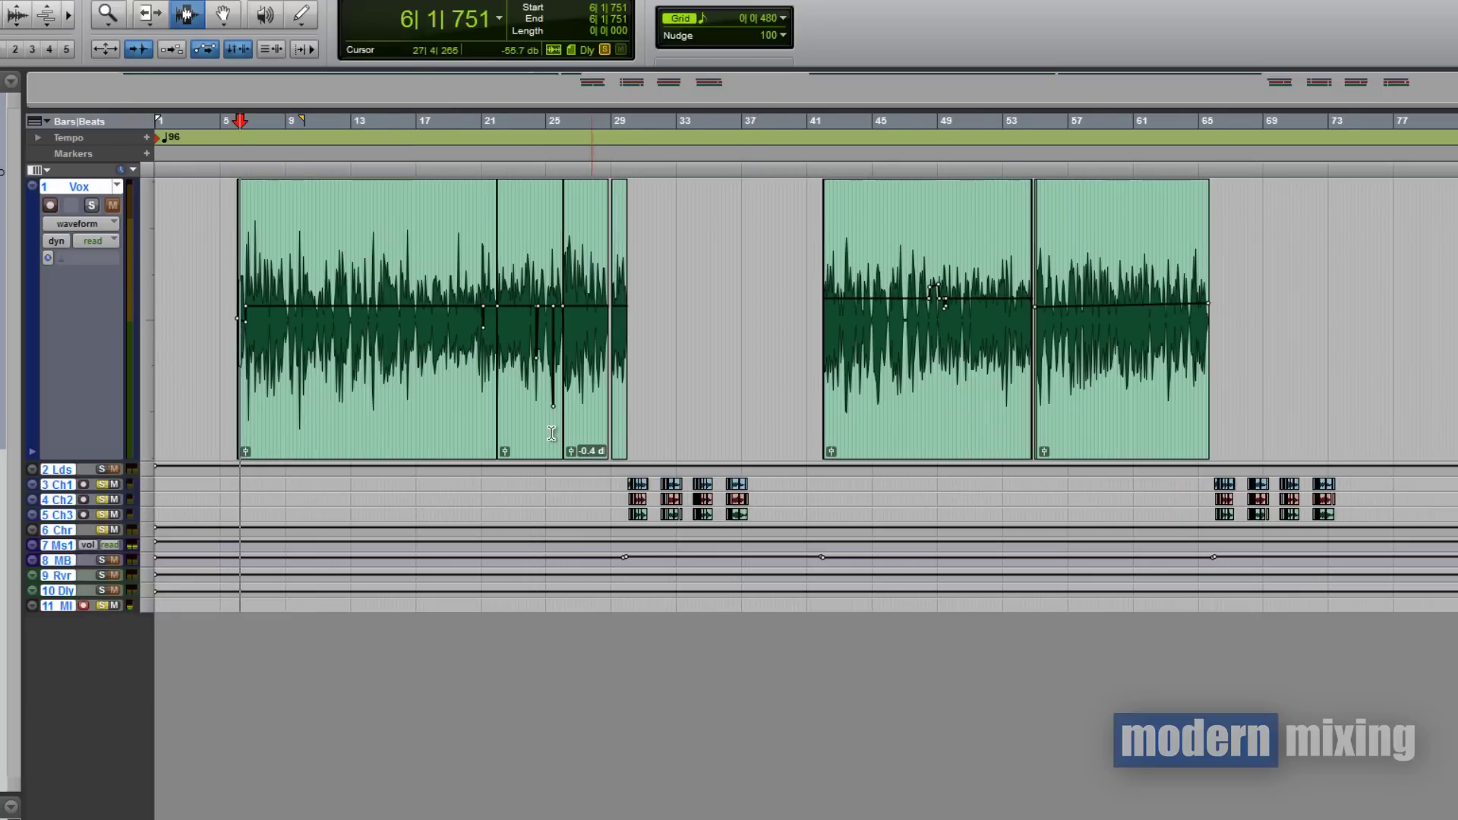
scroll(585, 228, right, 1)
click(544, 172)
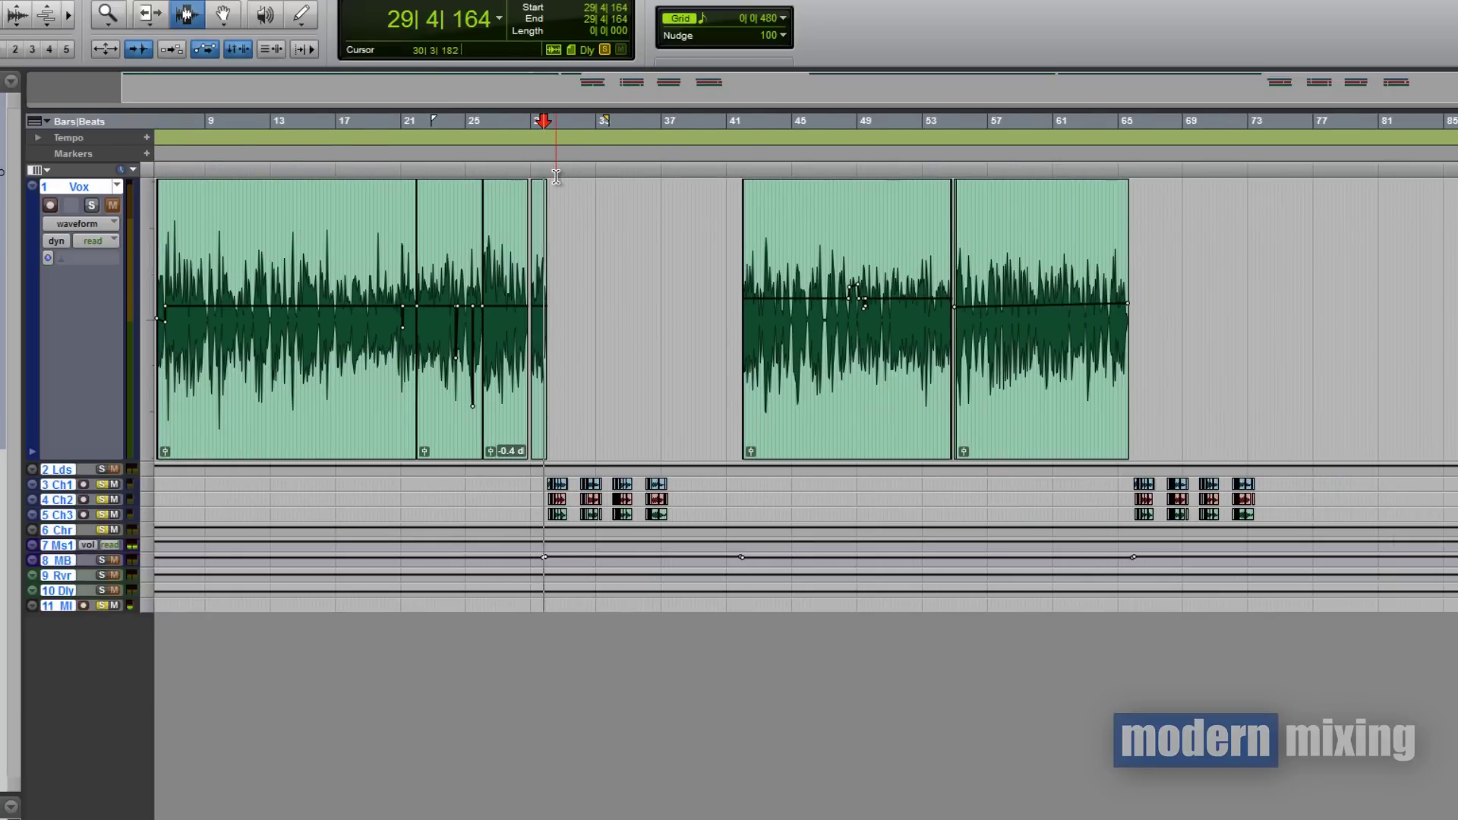
Solo Mix Bus and Reverb, bypass the Reverb track's EQ, TripleD and compressor inserts, and play the chorus in the mixer
key(ctrl+equal)
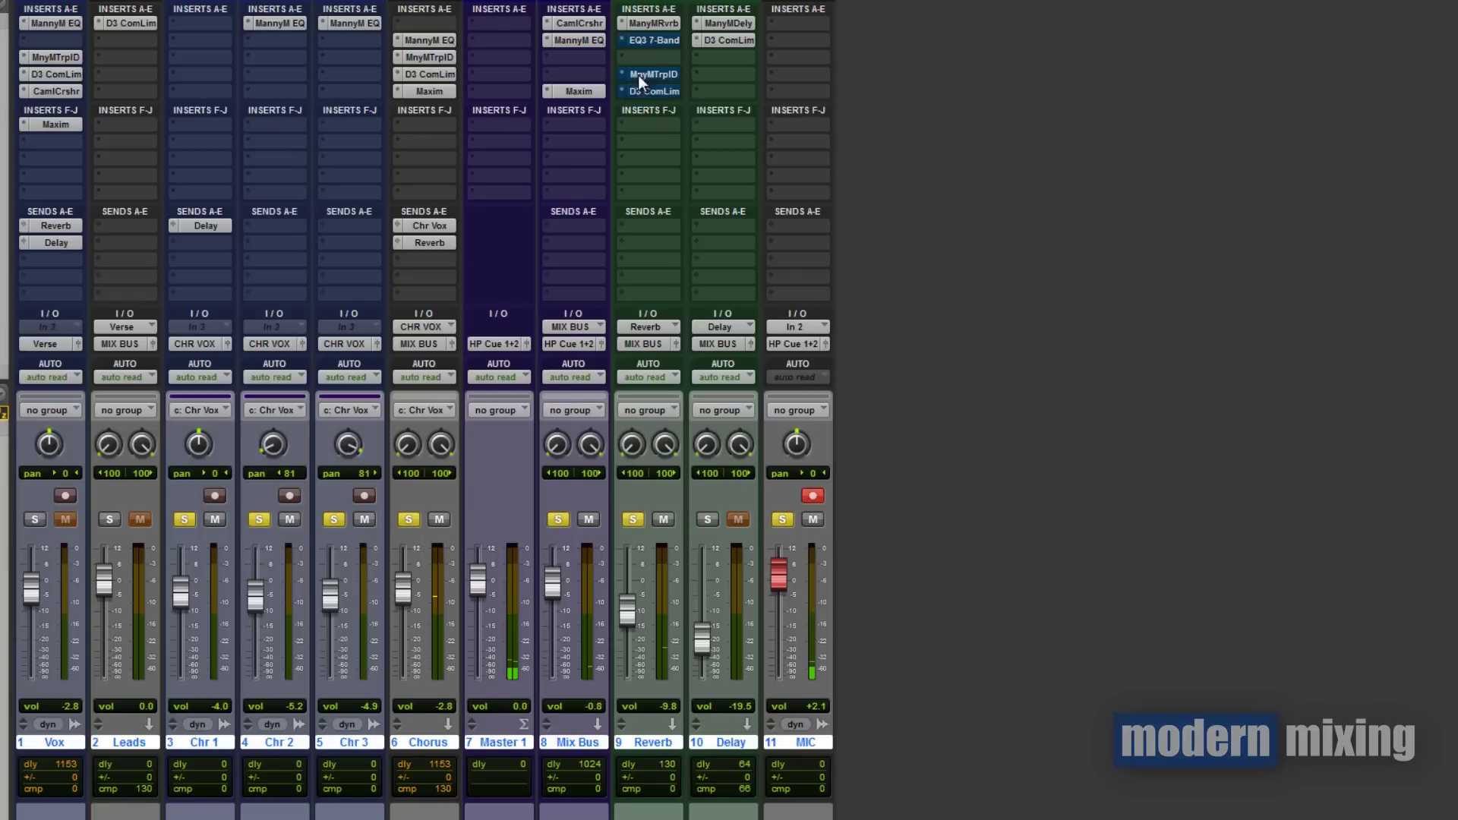
ctrl+click(639, 85)
key(space)
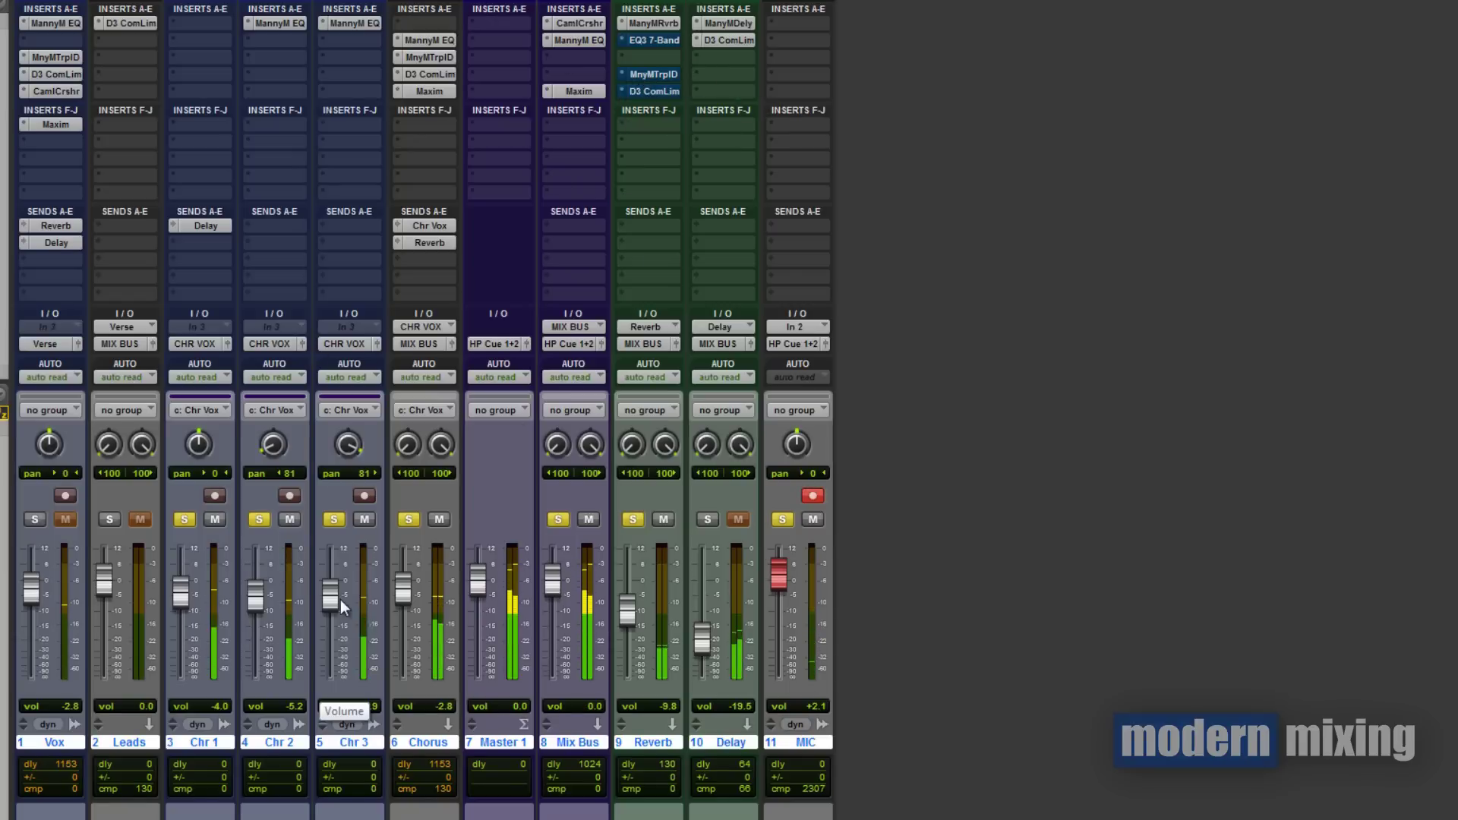
key(space)
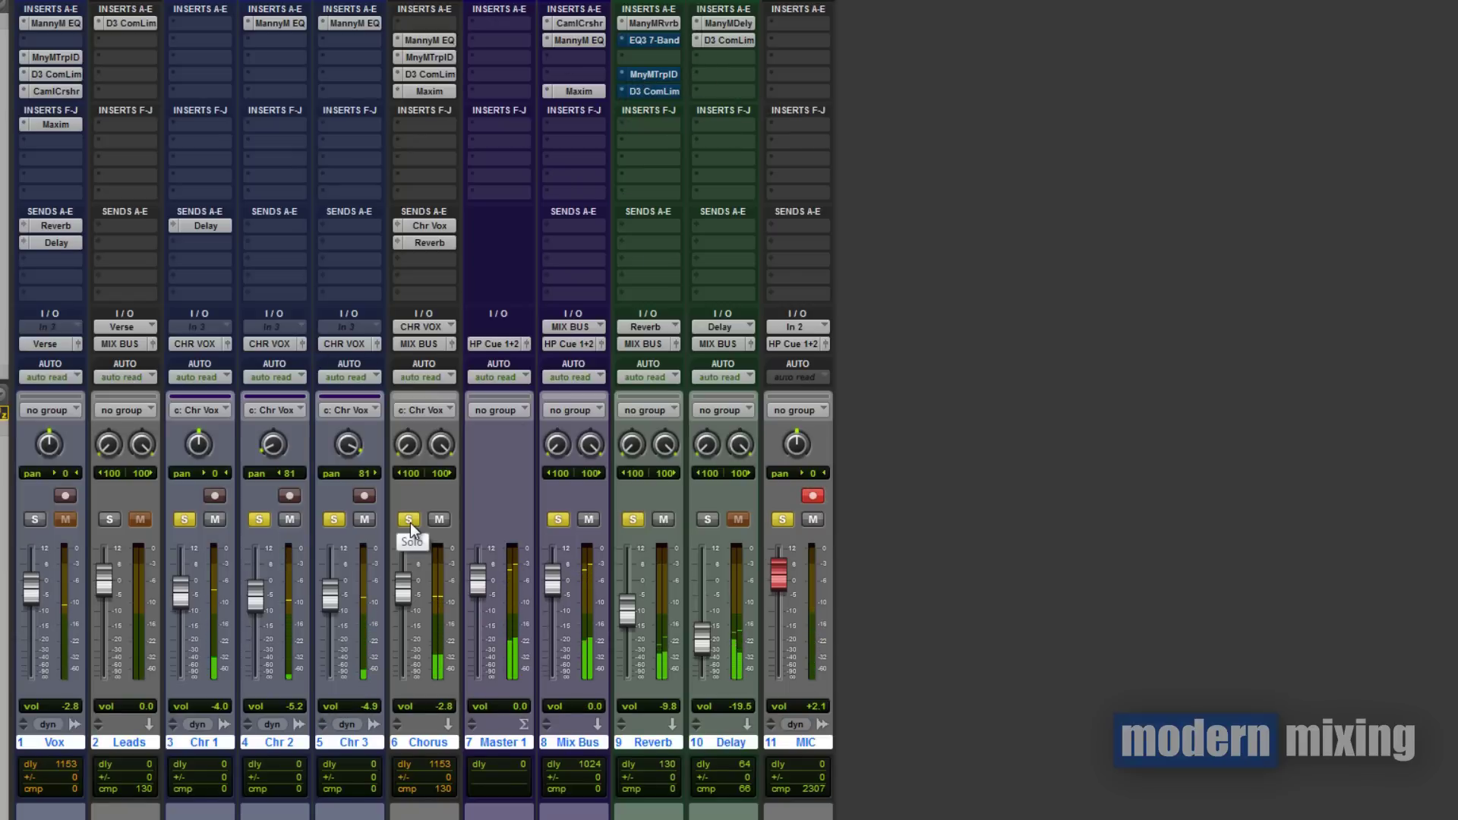
key(space)
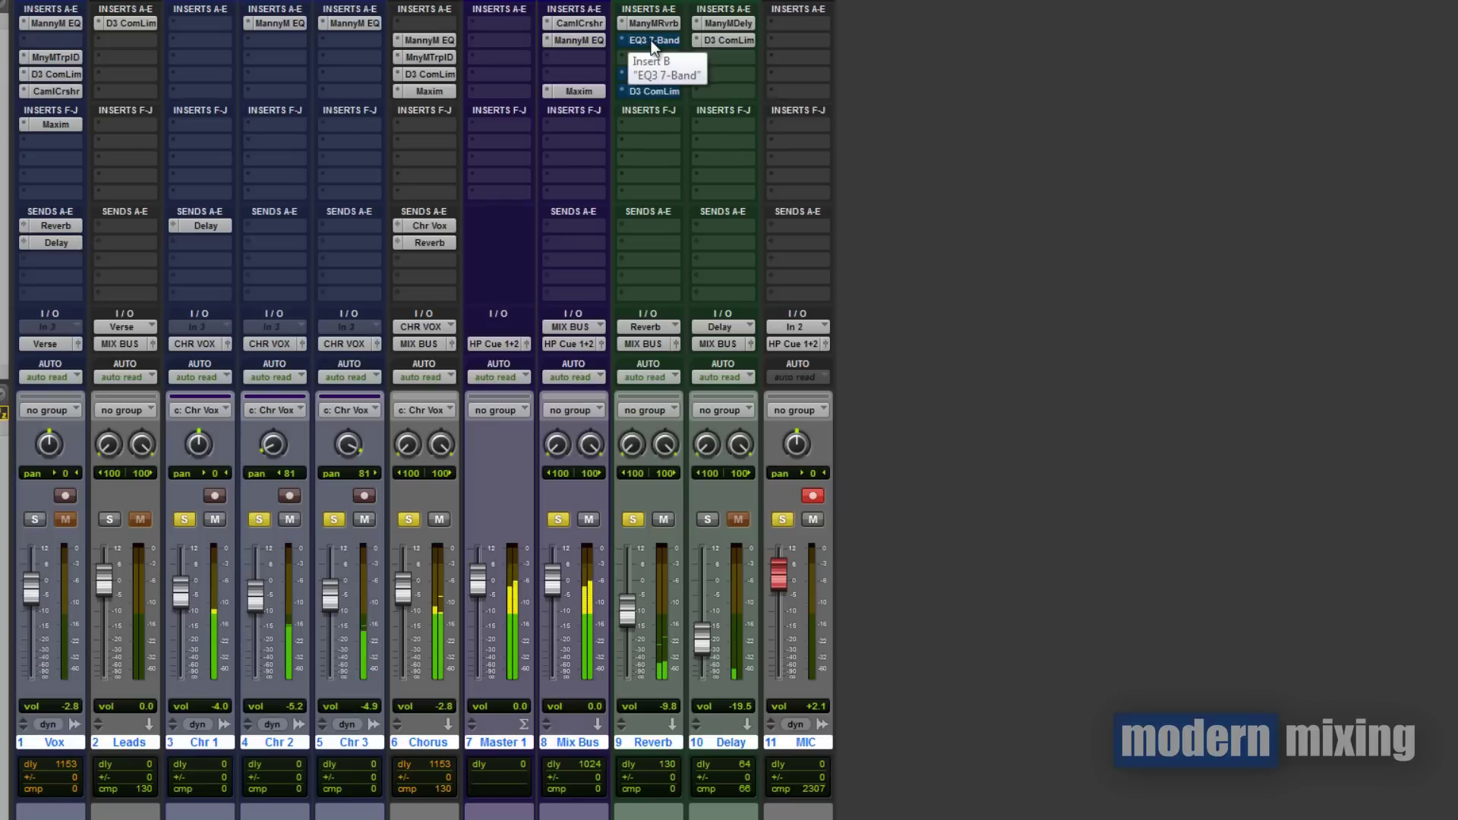
Re-enable the Reverb track's EQ3 7-Band, MannyM TripleD and compressor in turn during the chorus, then clear the chorus track solos
ctrl+click(656, 43)
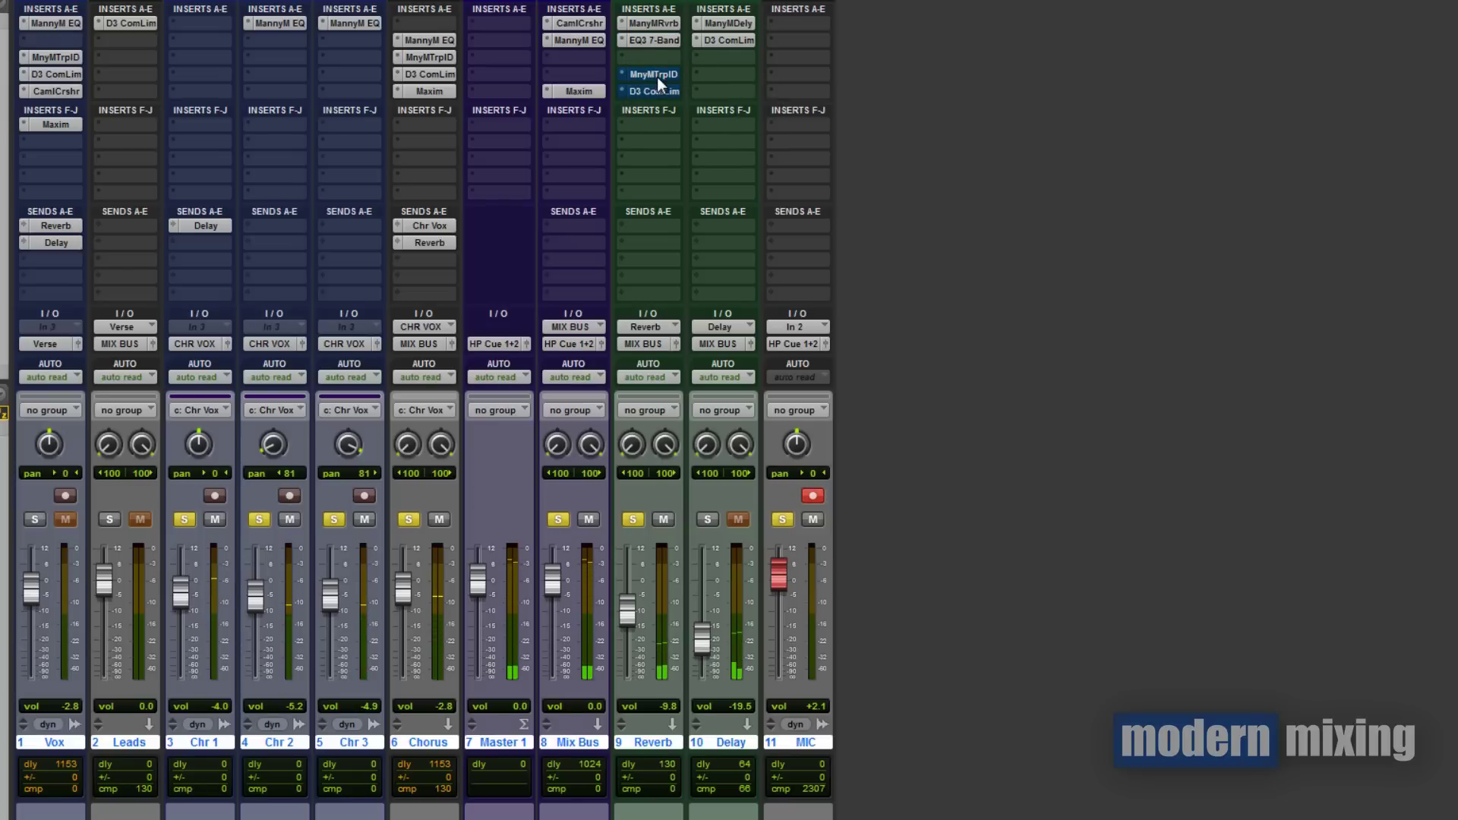
ctrl+click(658, 75)
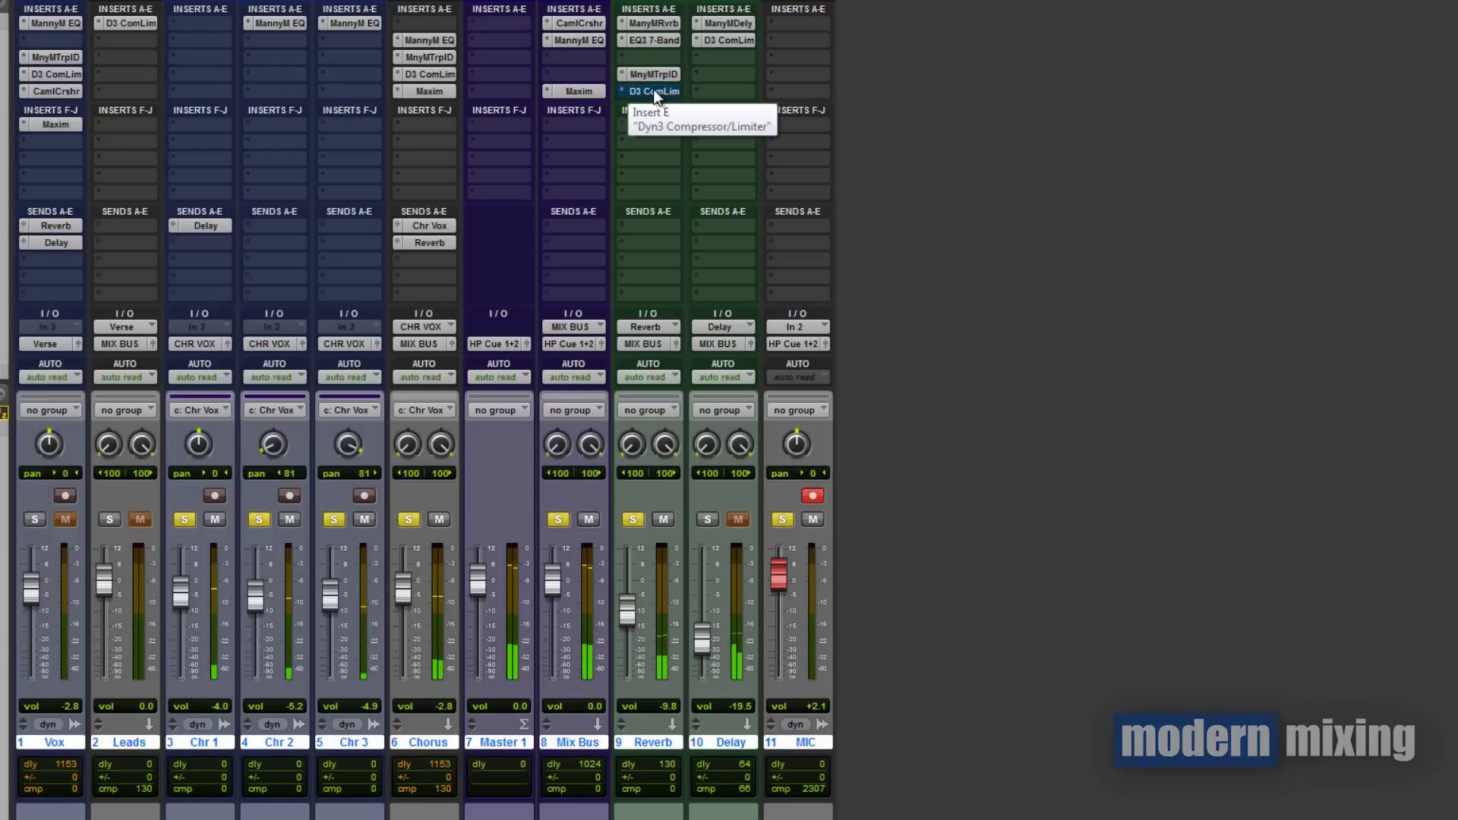
ctrl+click(653, 92)
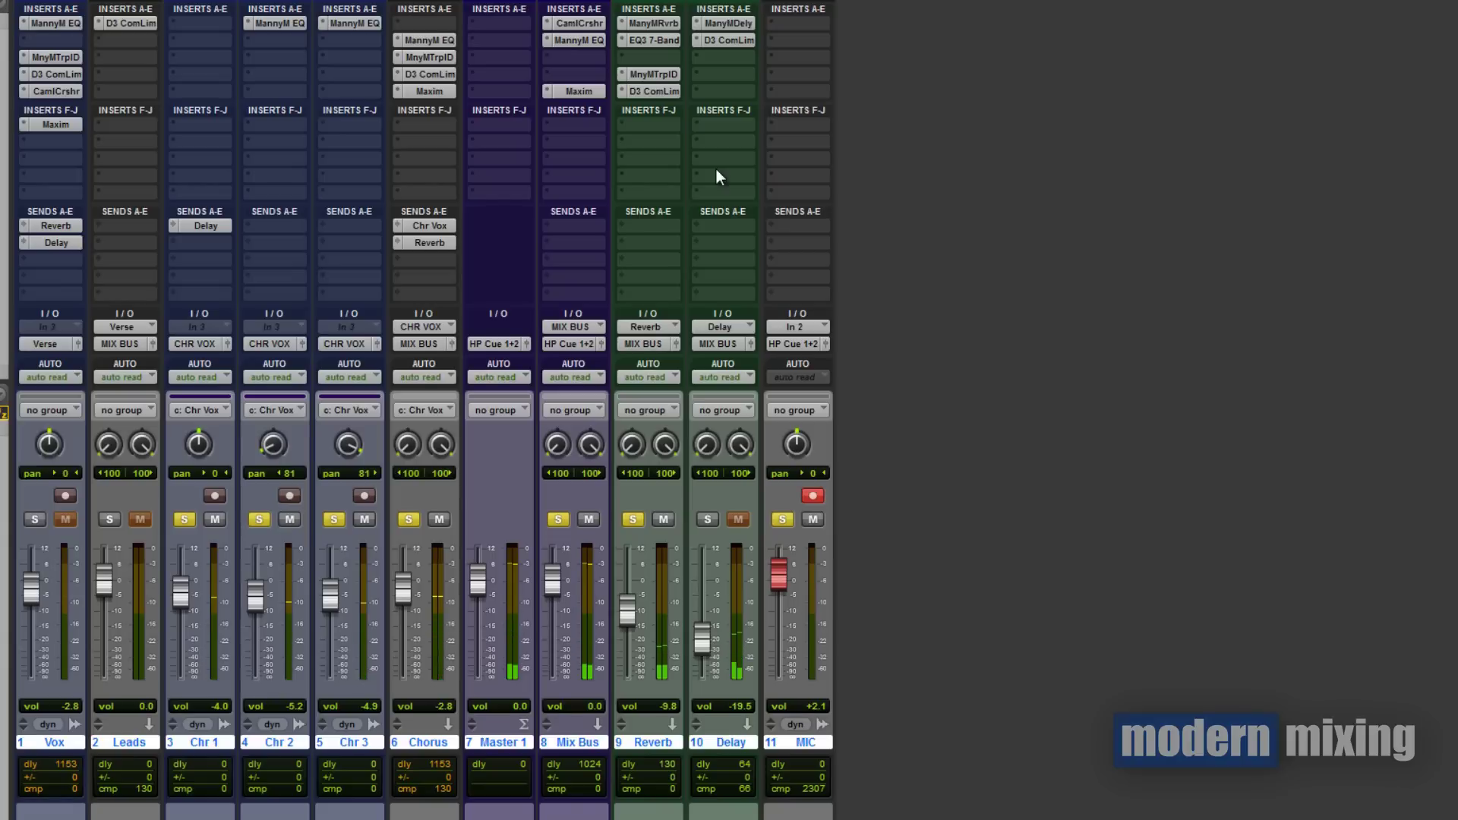
ctrl+click(561, 519)
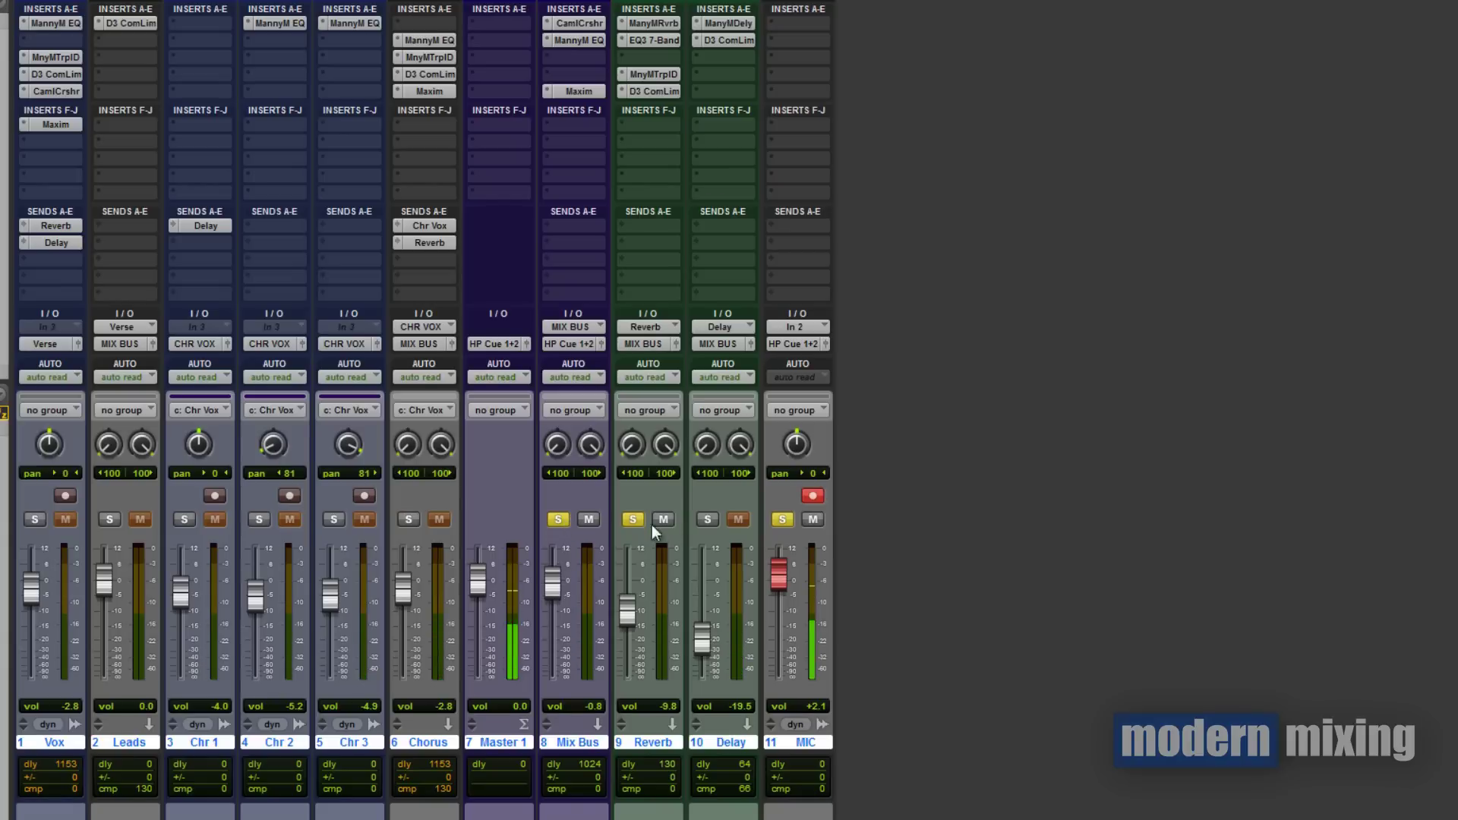
Review the Delay track's MannyM Delay settings, including feedback and filters, and its Dyn3 compressor settings
click(728, 23)
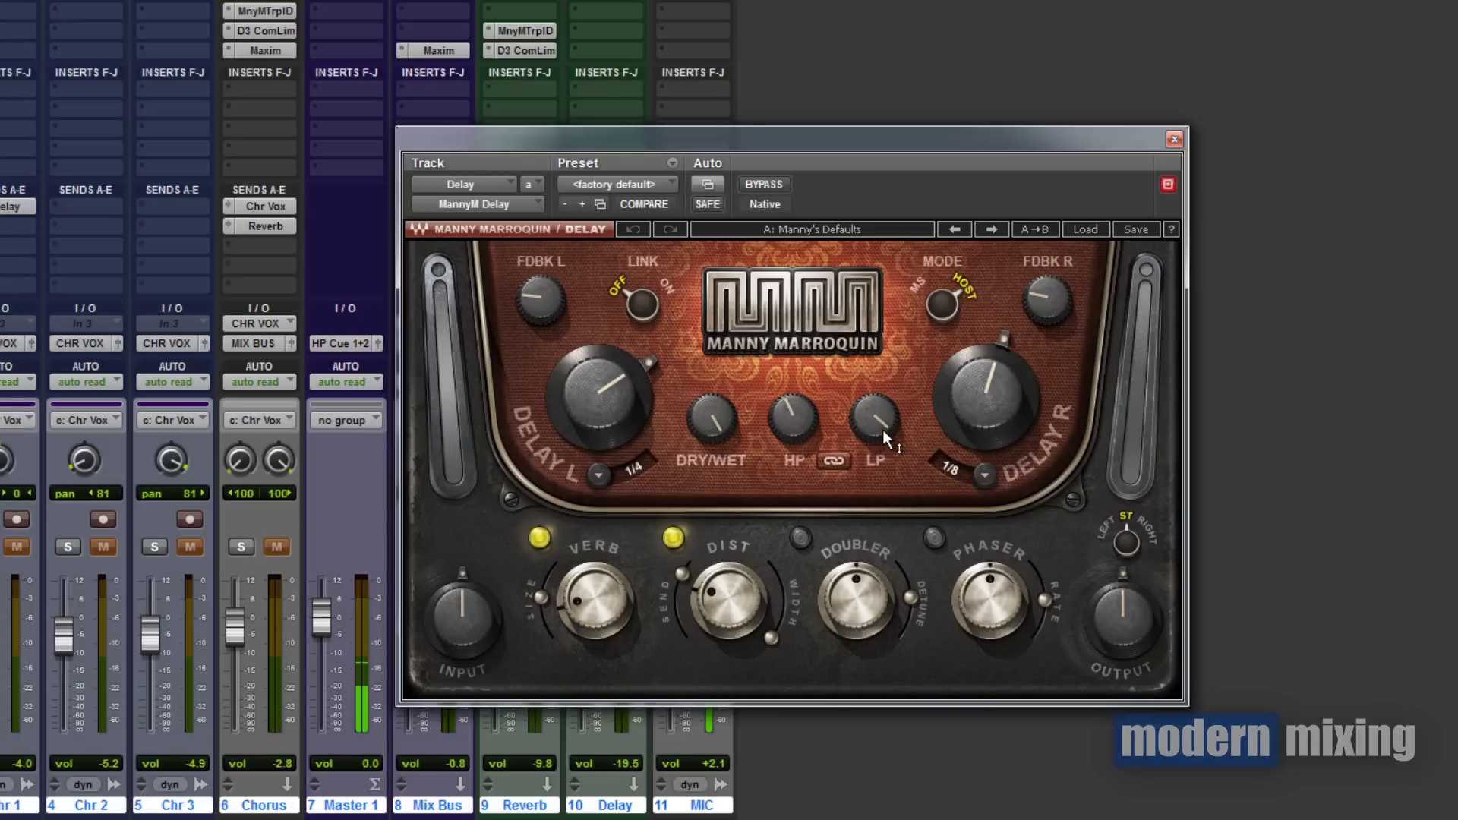
click(533, 298)
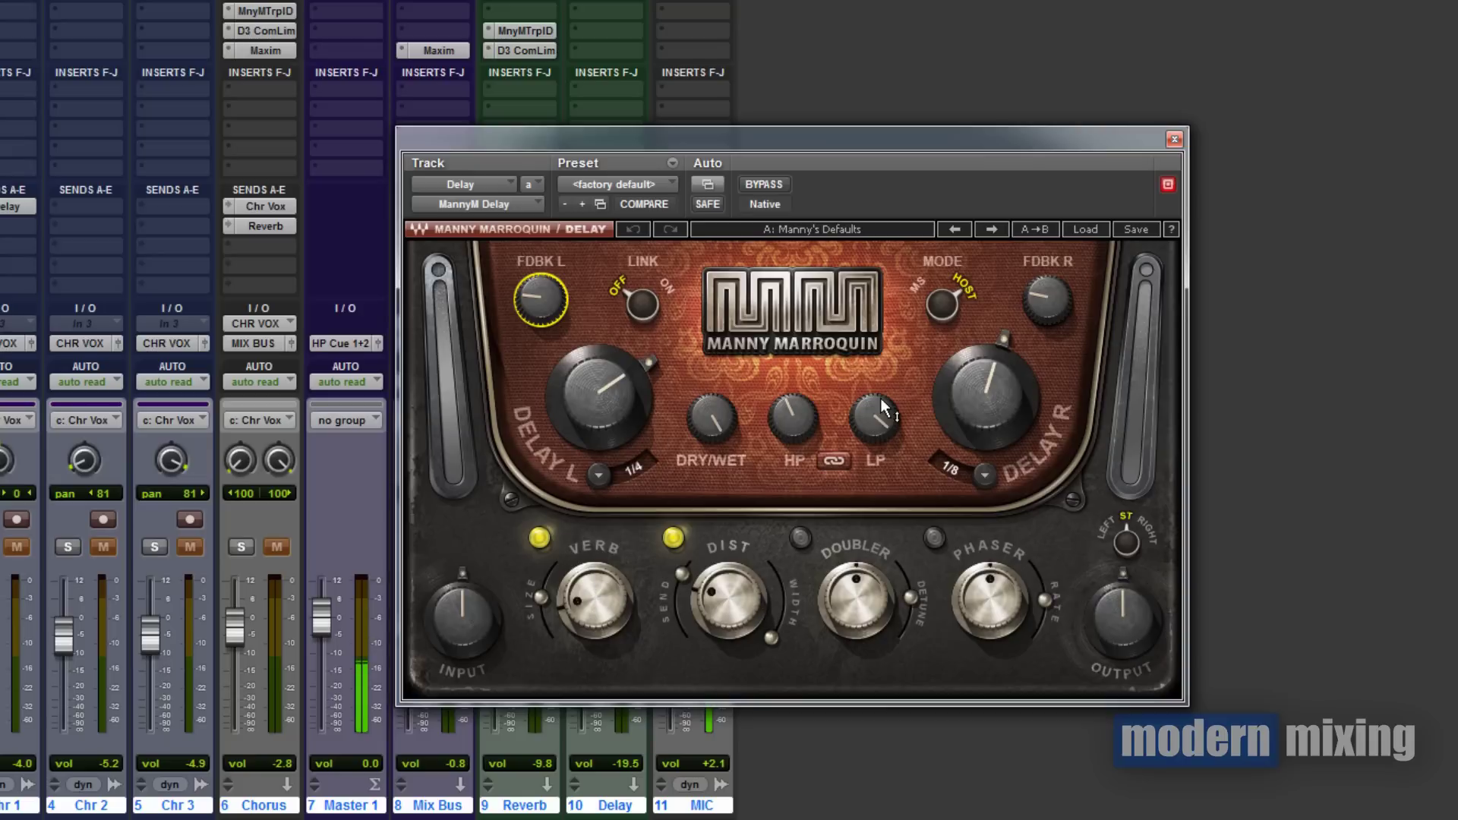
click(1174, 140)
click(638, 7)
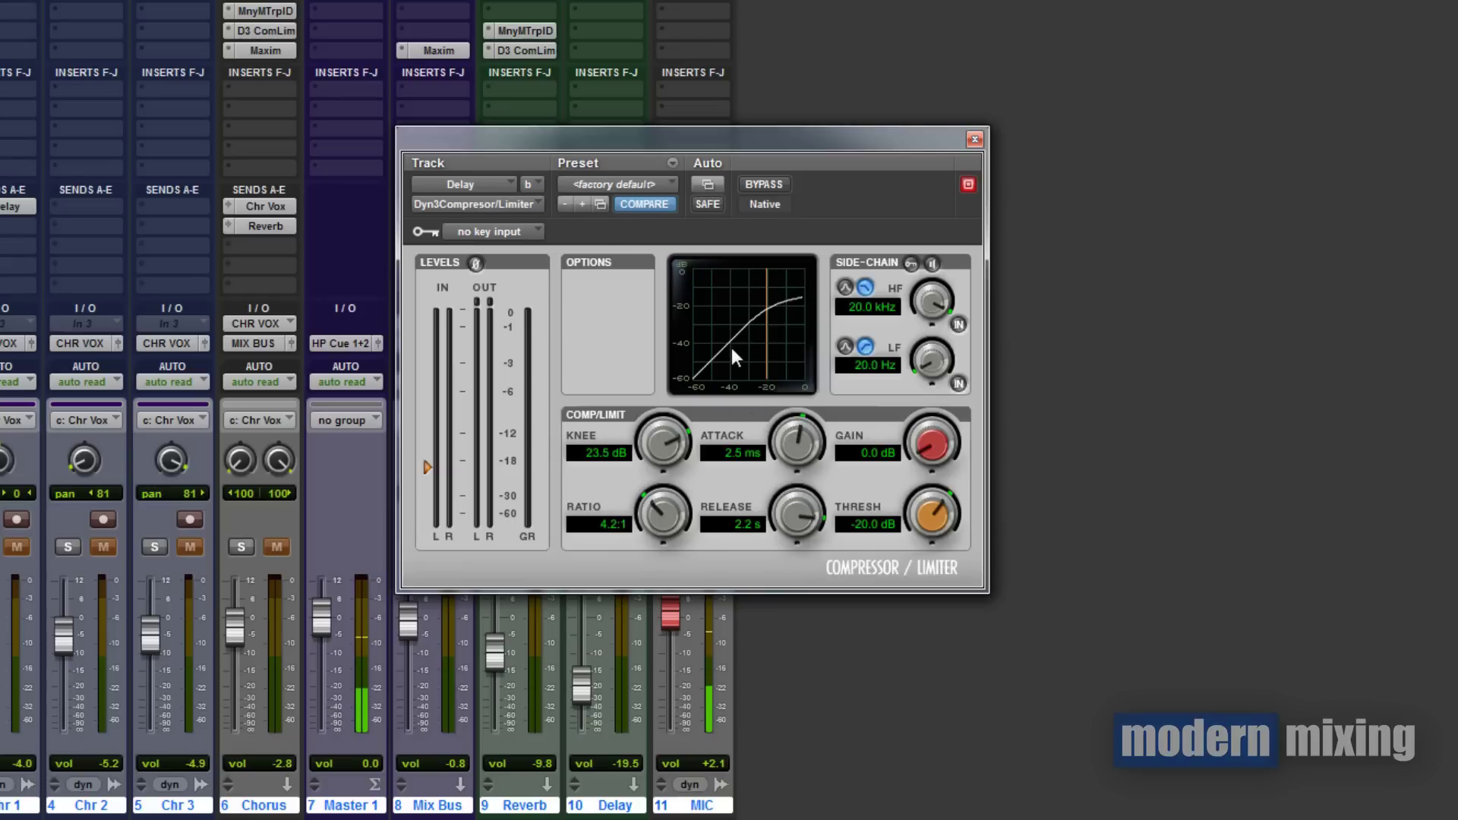
click(975, 139)
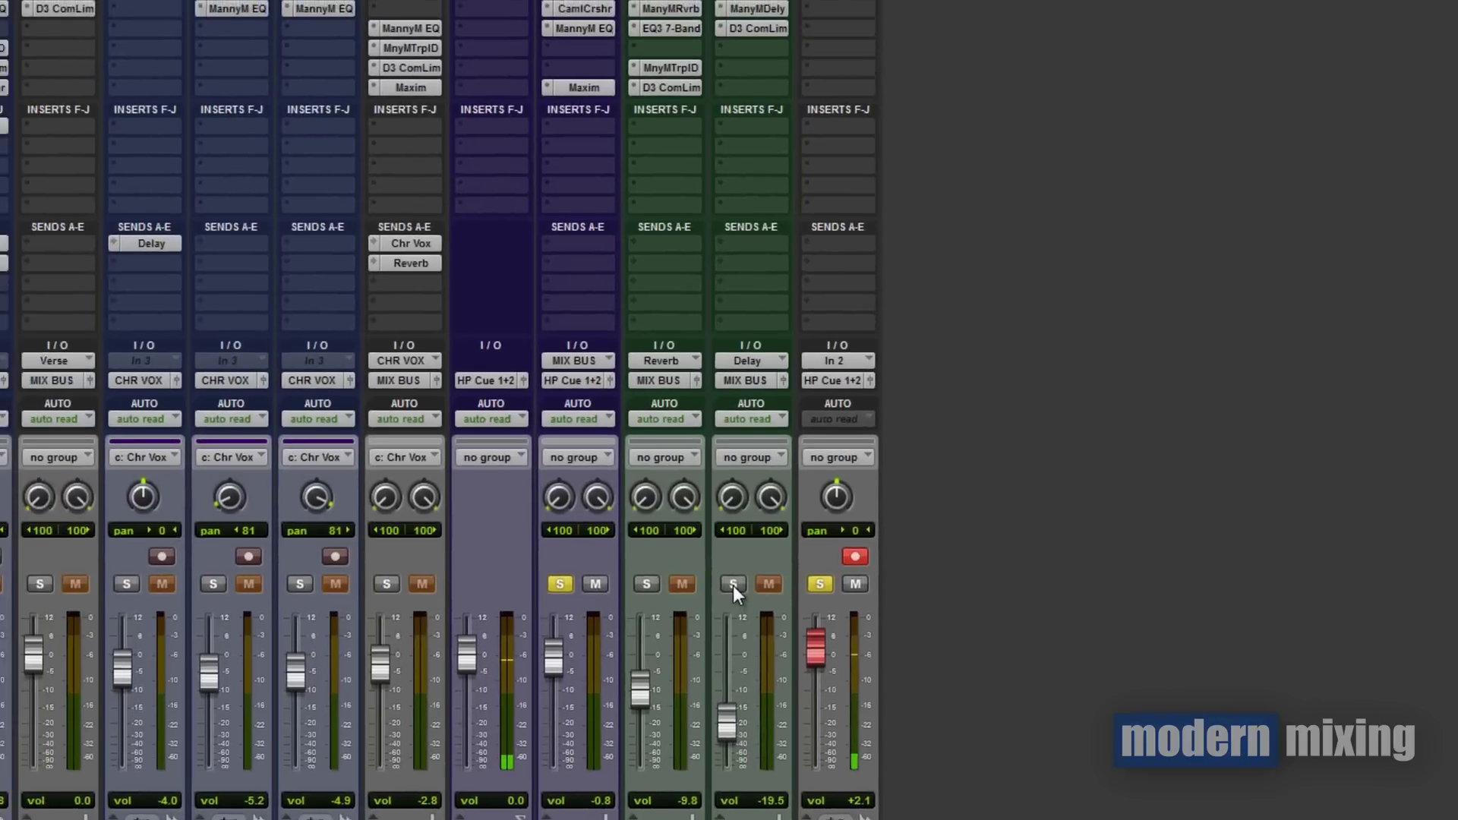
Solo Delay, Vox and Leads, and place the playback position at the start of the verse vocal, 6|4|657
click(733, 584)
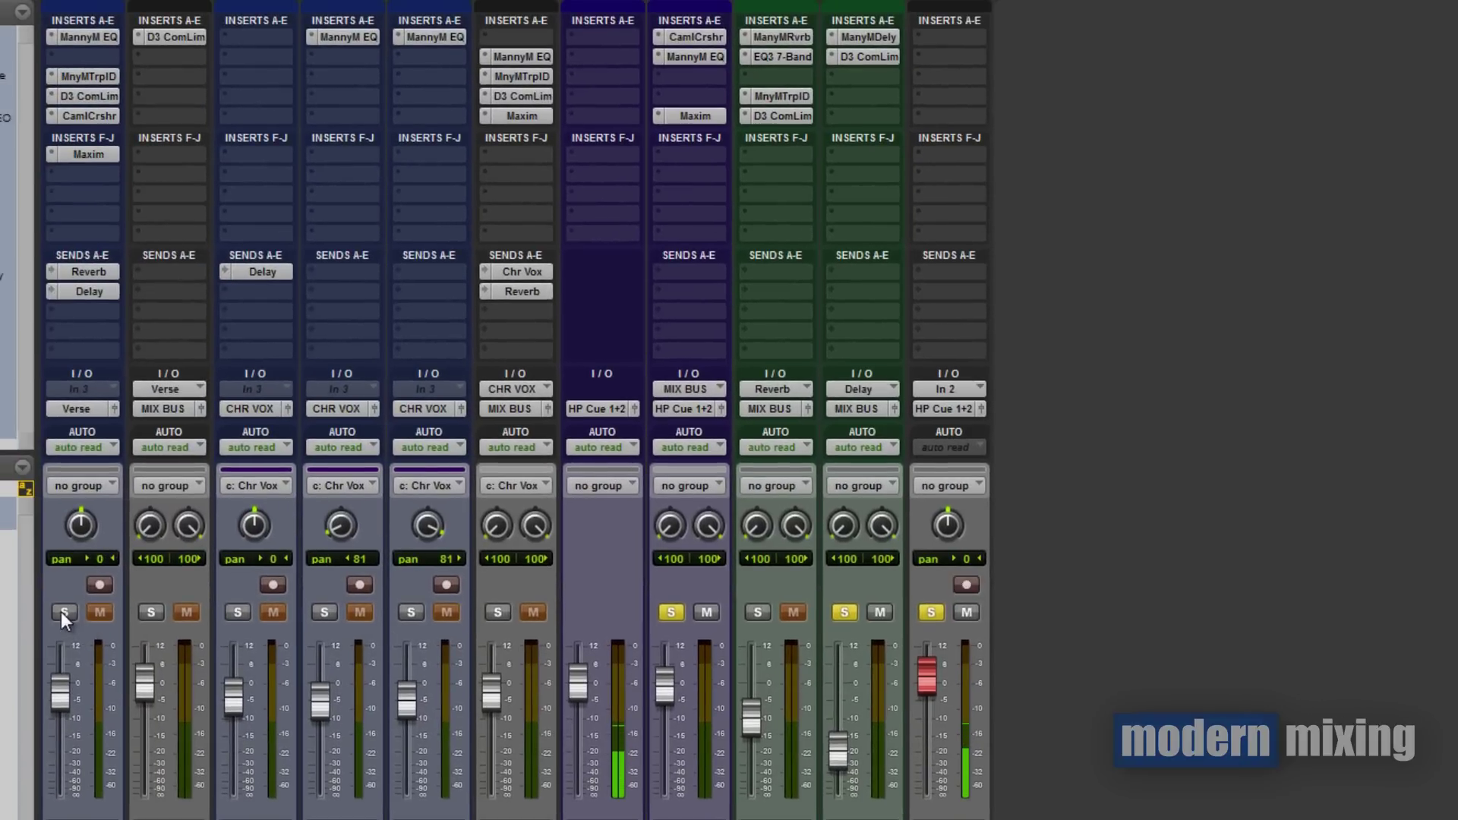
click(150, 613)
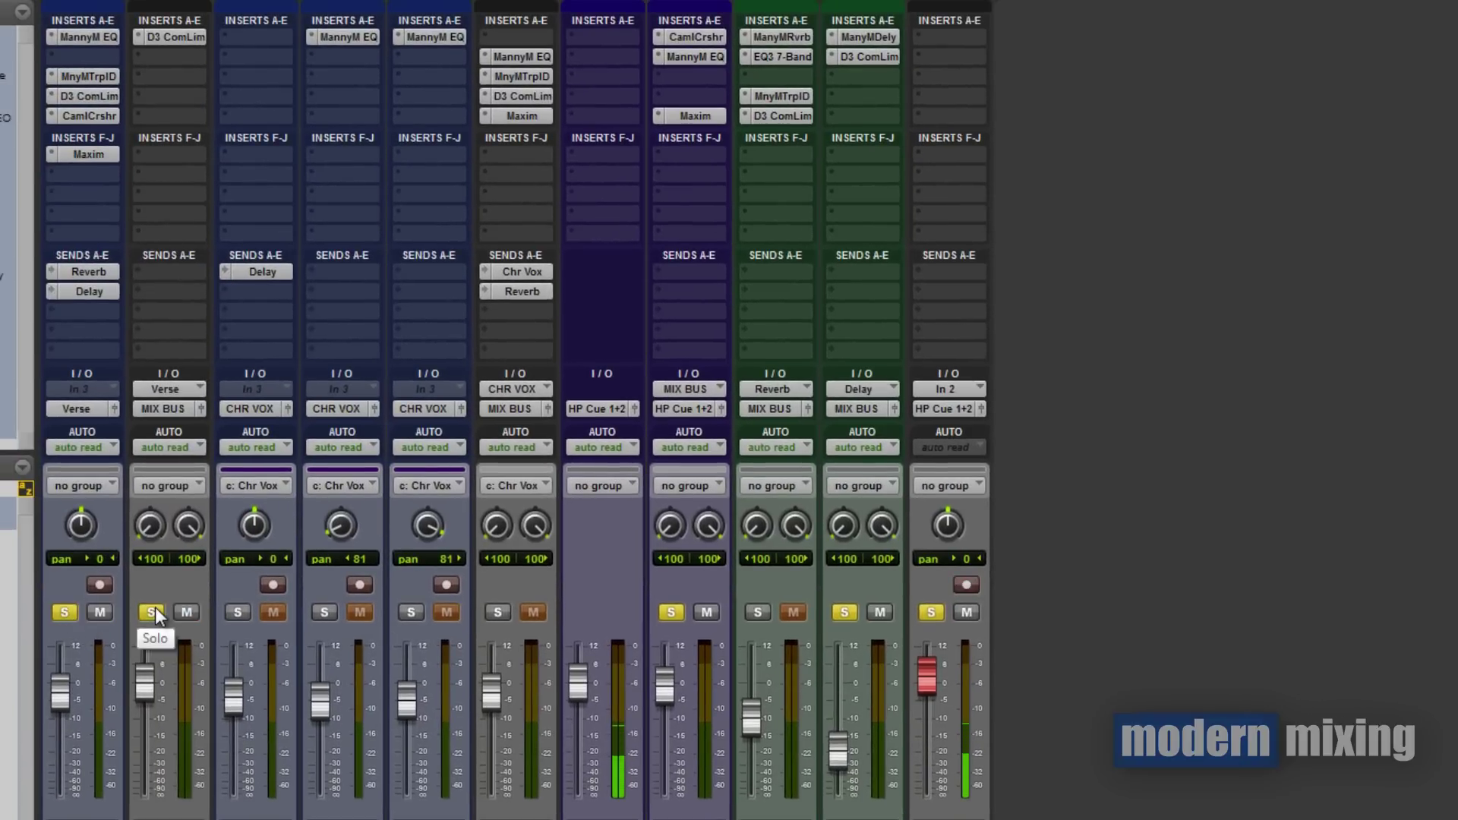
key(ctrl+equal)
click(221, 204)
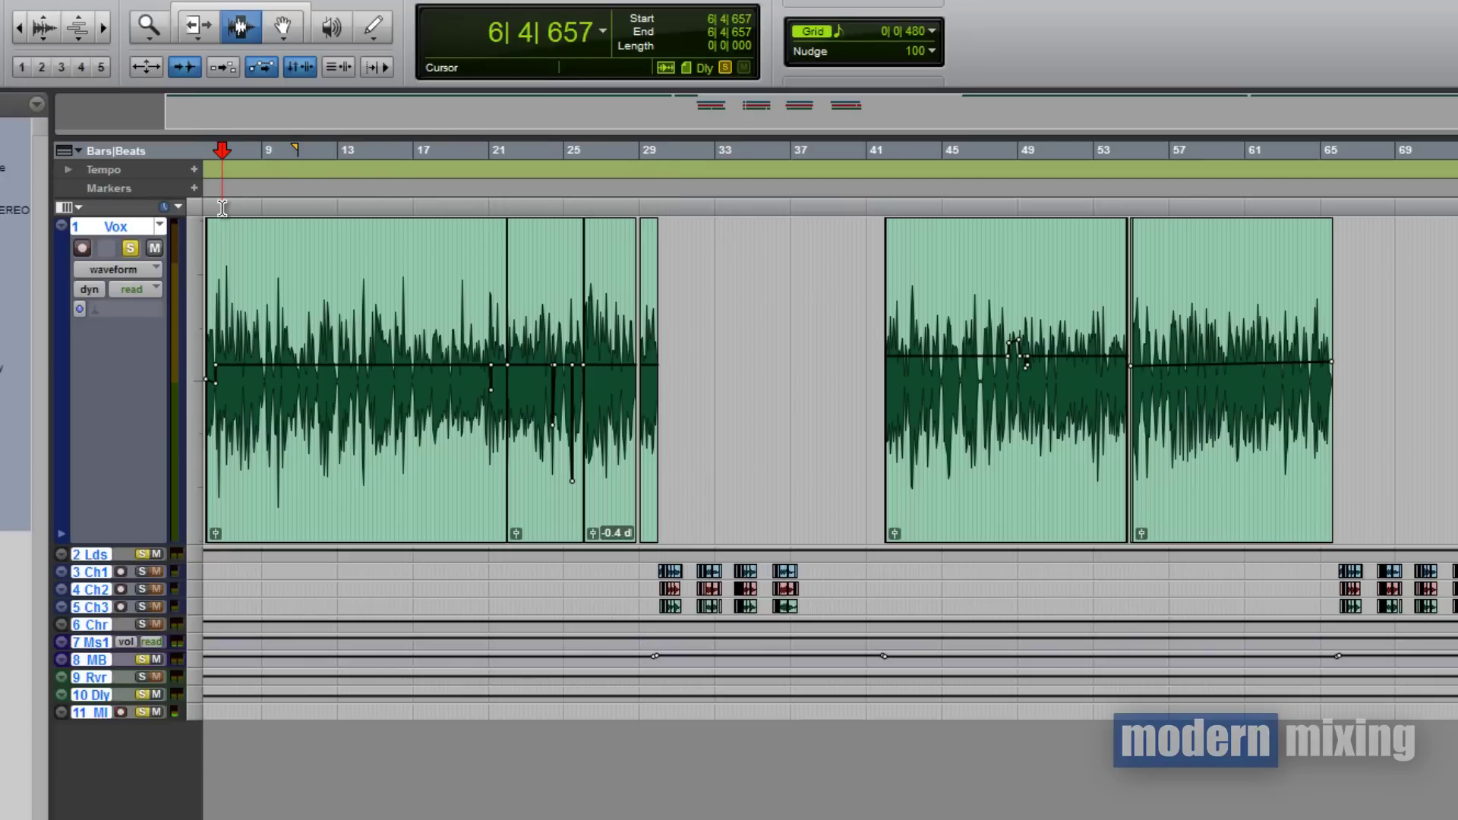
key(ctrl+equal)
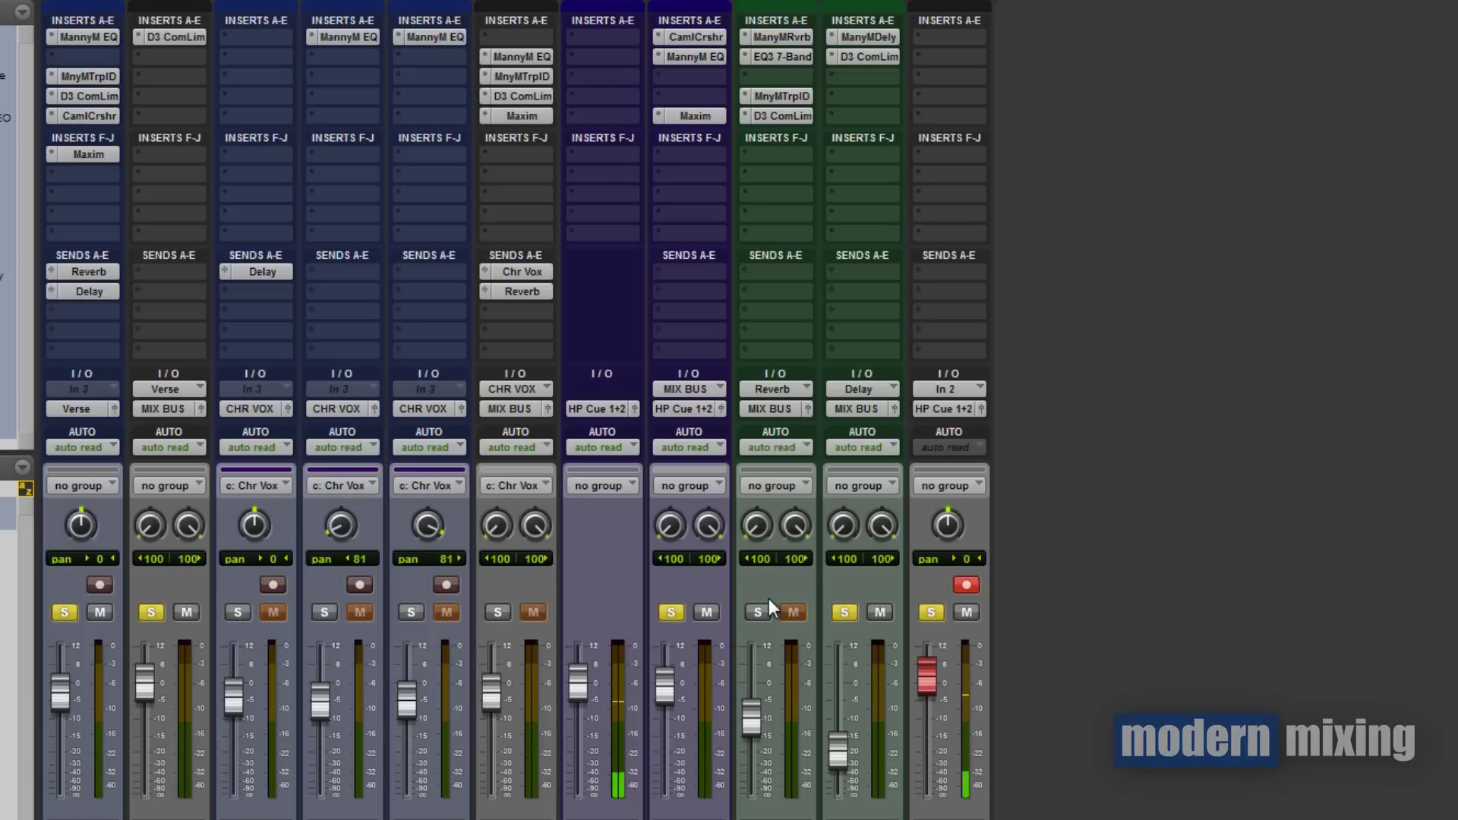
Turn the Delay track's solo off and back on during the verse vocal to compare, and solo Reverb as well
click(846, 613)
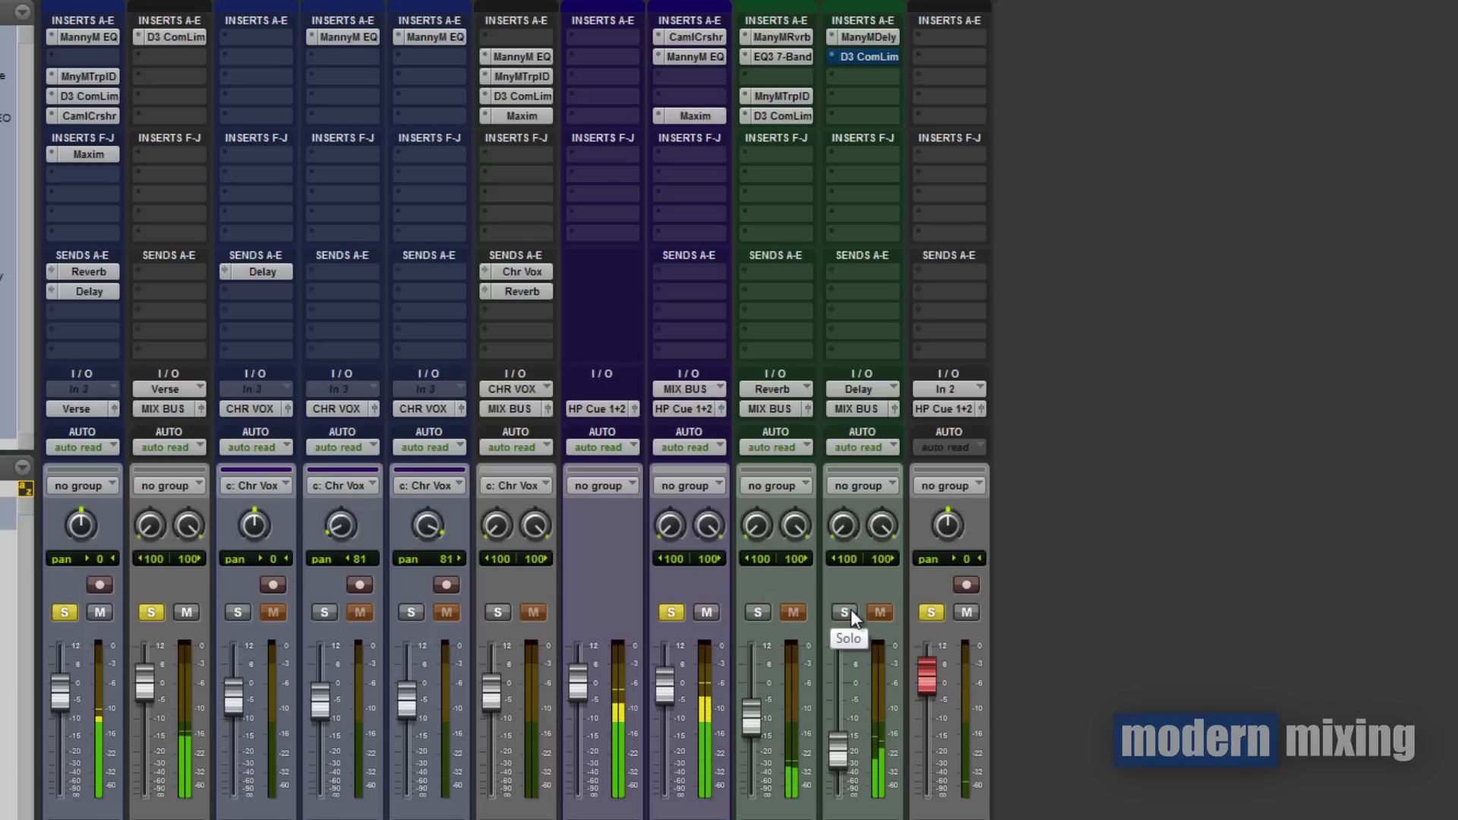
click(845, 613)
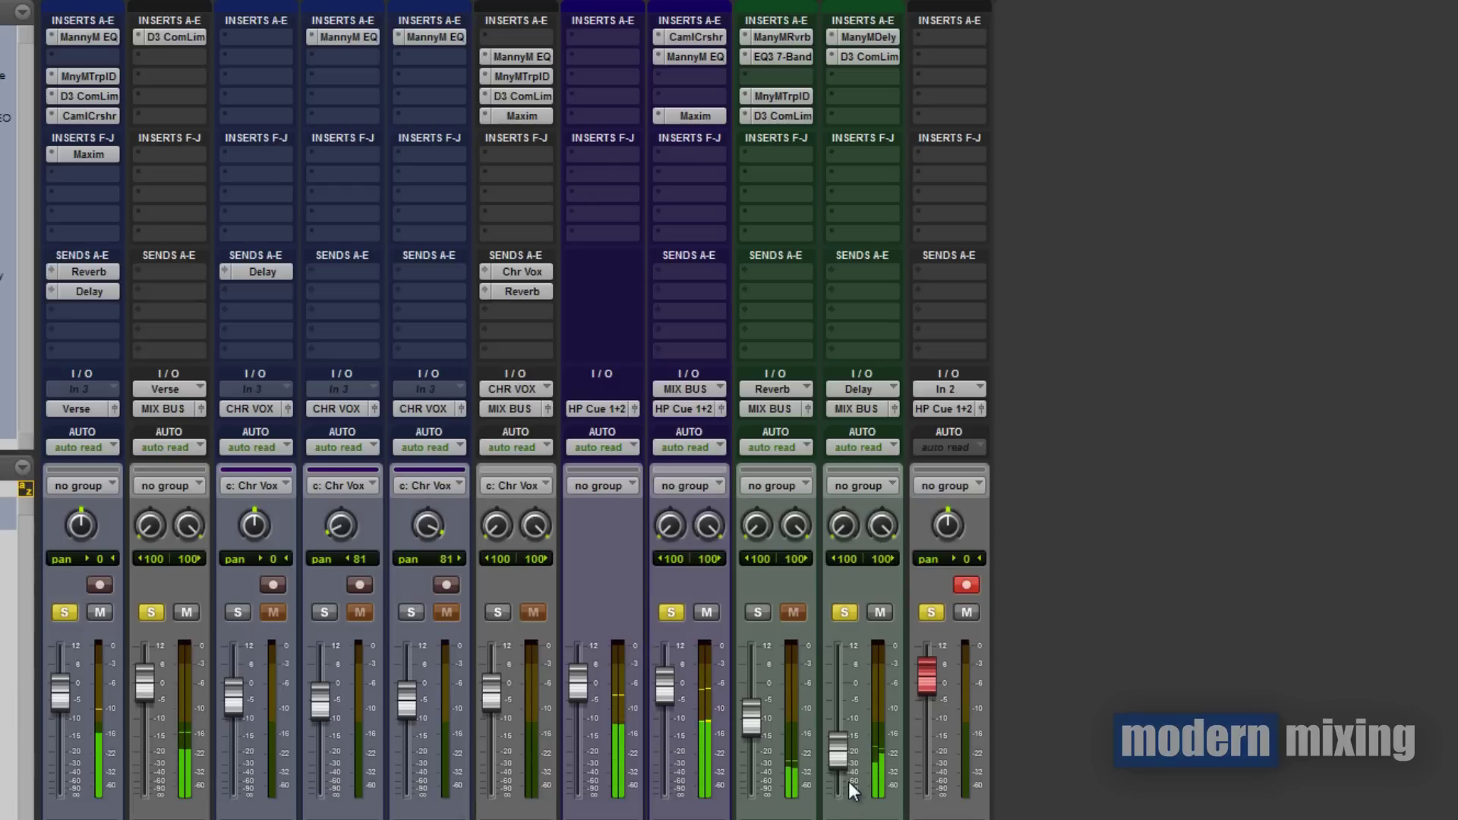
click(758, 612)
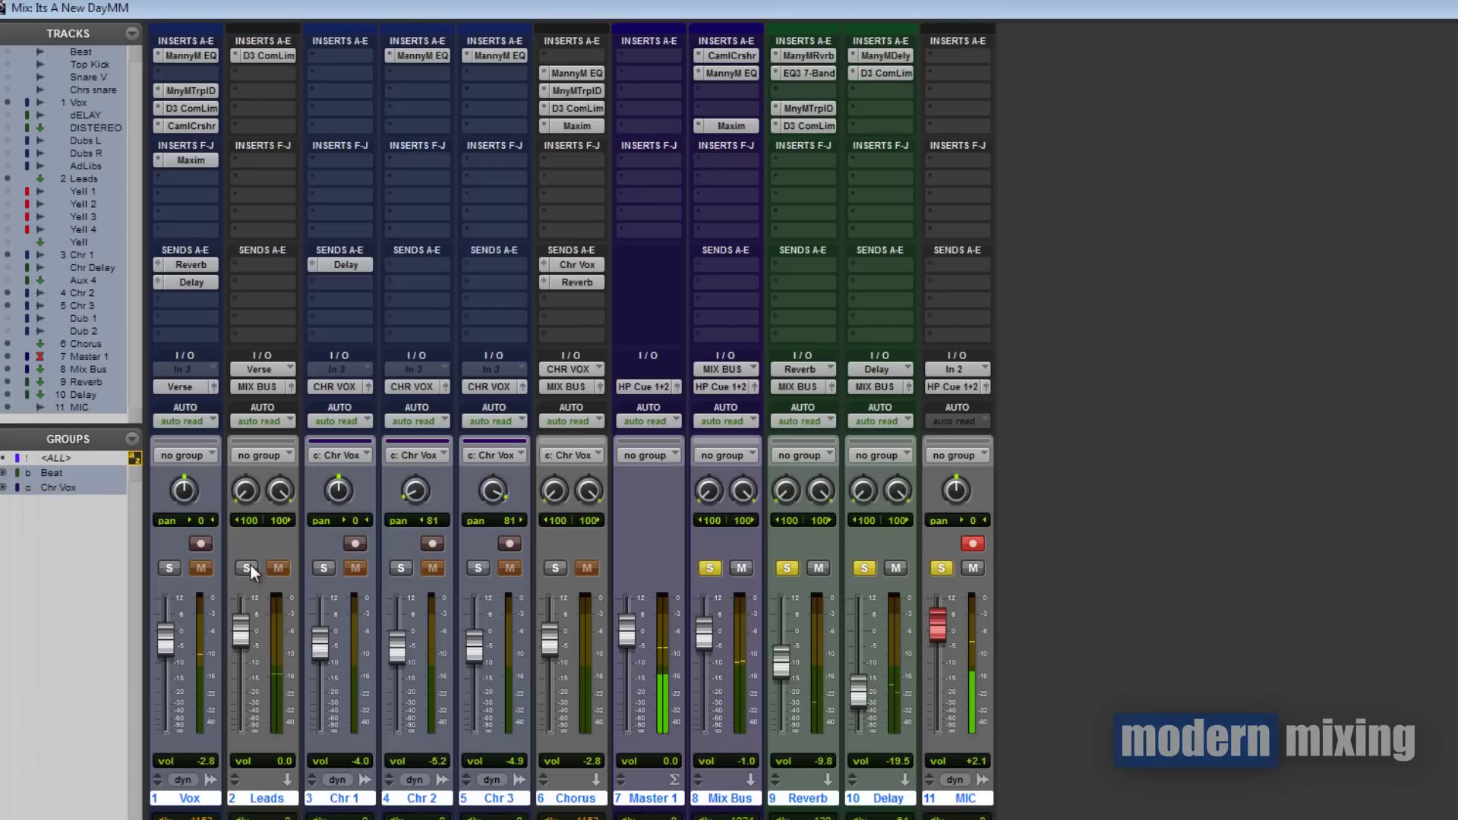
Clear the Reverb and Delay solos, keeping Mix Bus soloed
click(787, 568)
click(709, 568)
click(865, 568)
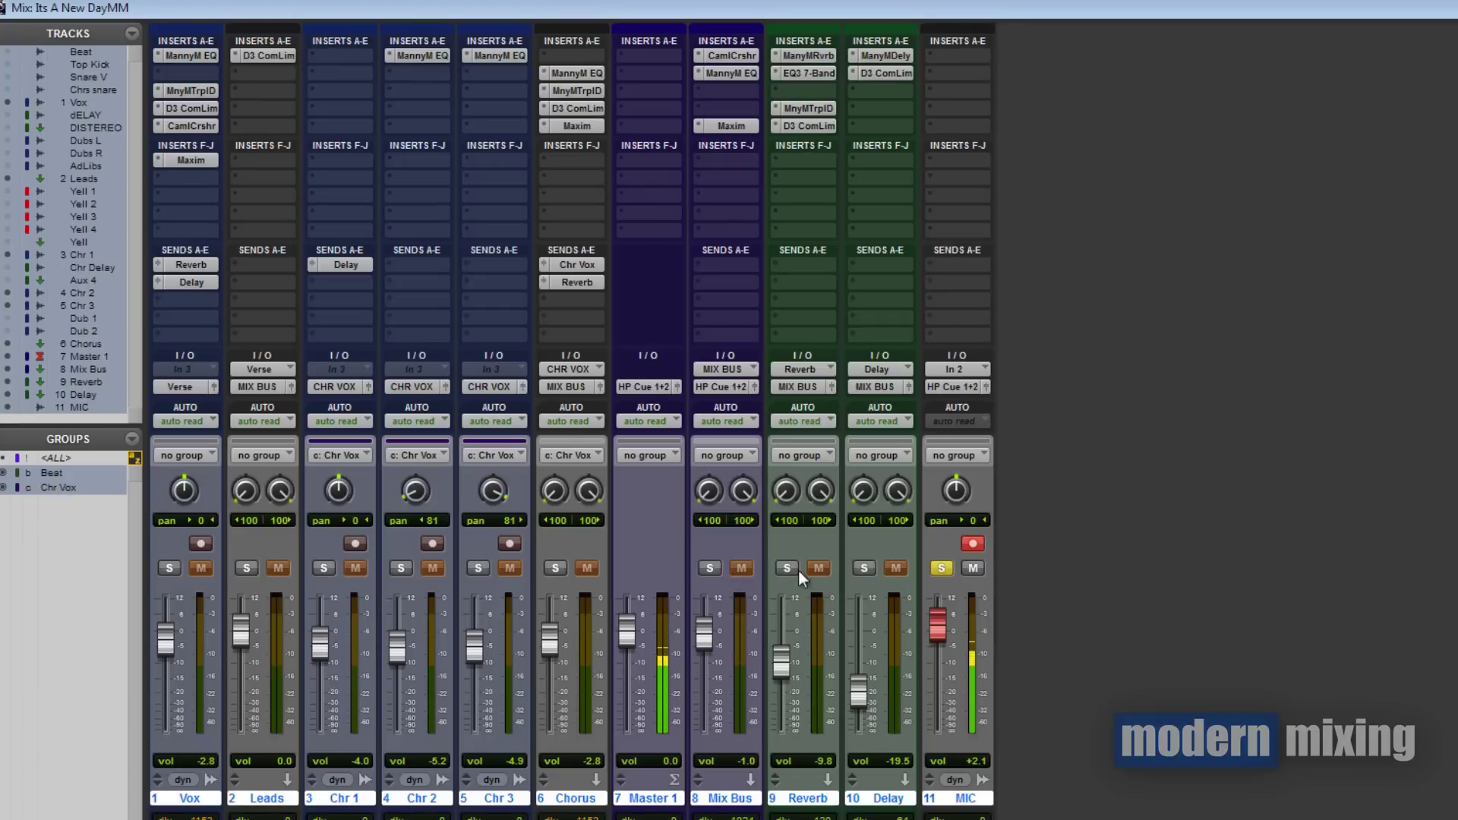
click(710, 568)
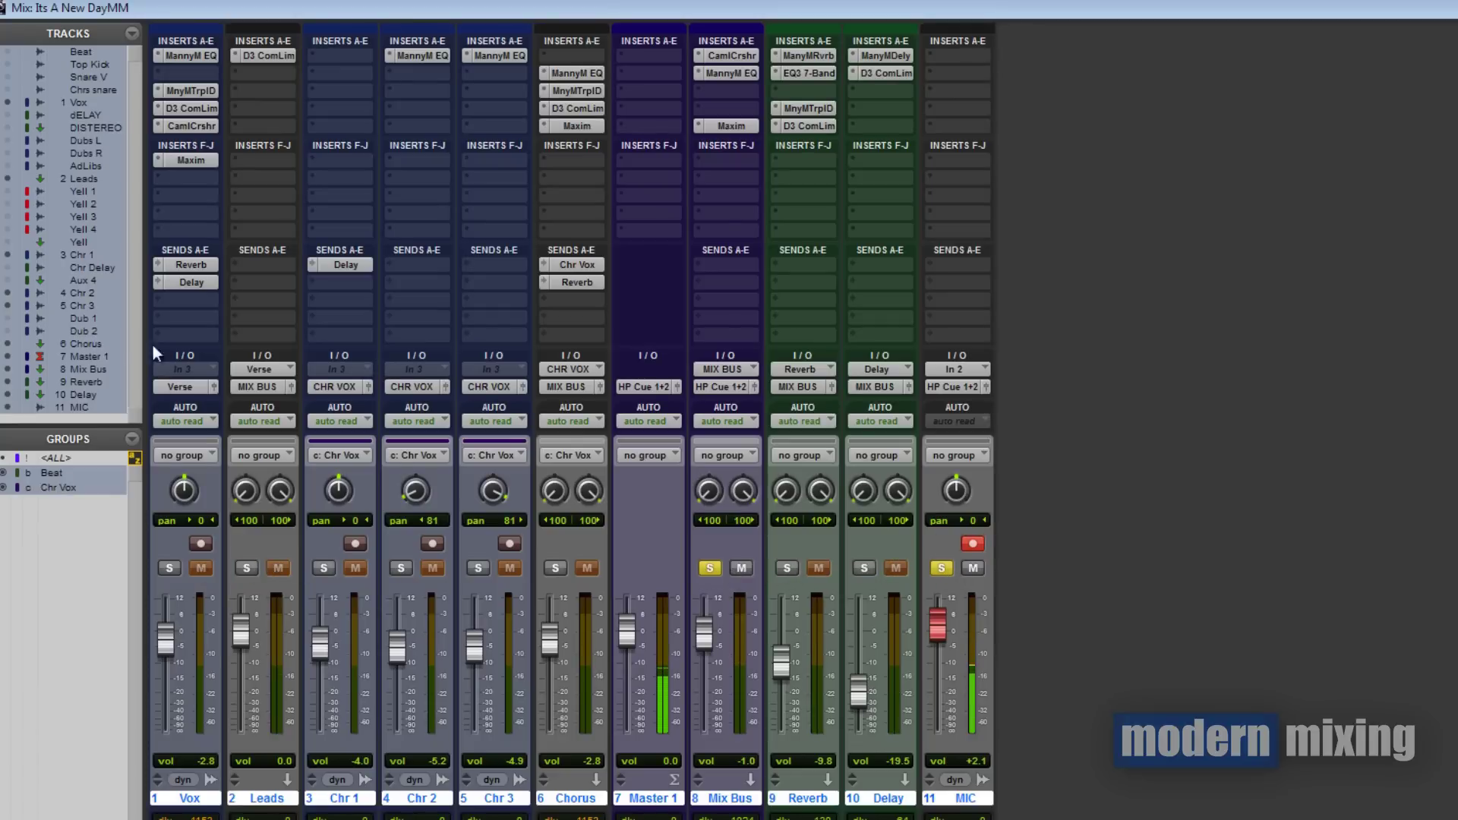
Show Yell 1 to Yell 4 and the Yell track, and hide the lead, chorus, Reverb and Delay tracks
drag(7, 191, 8, 217)
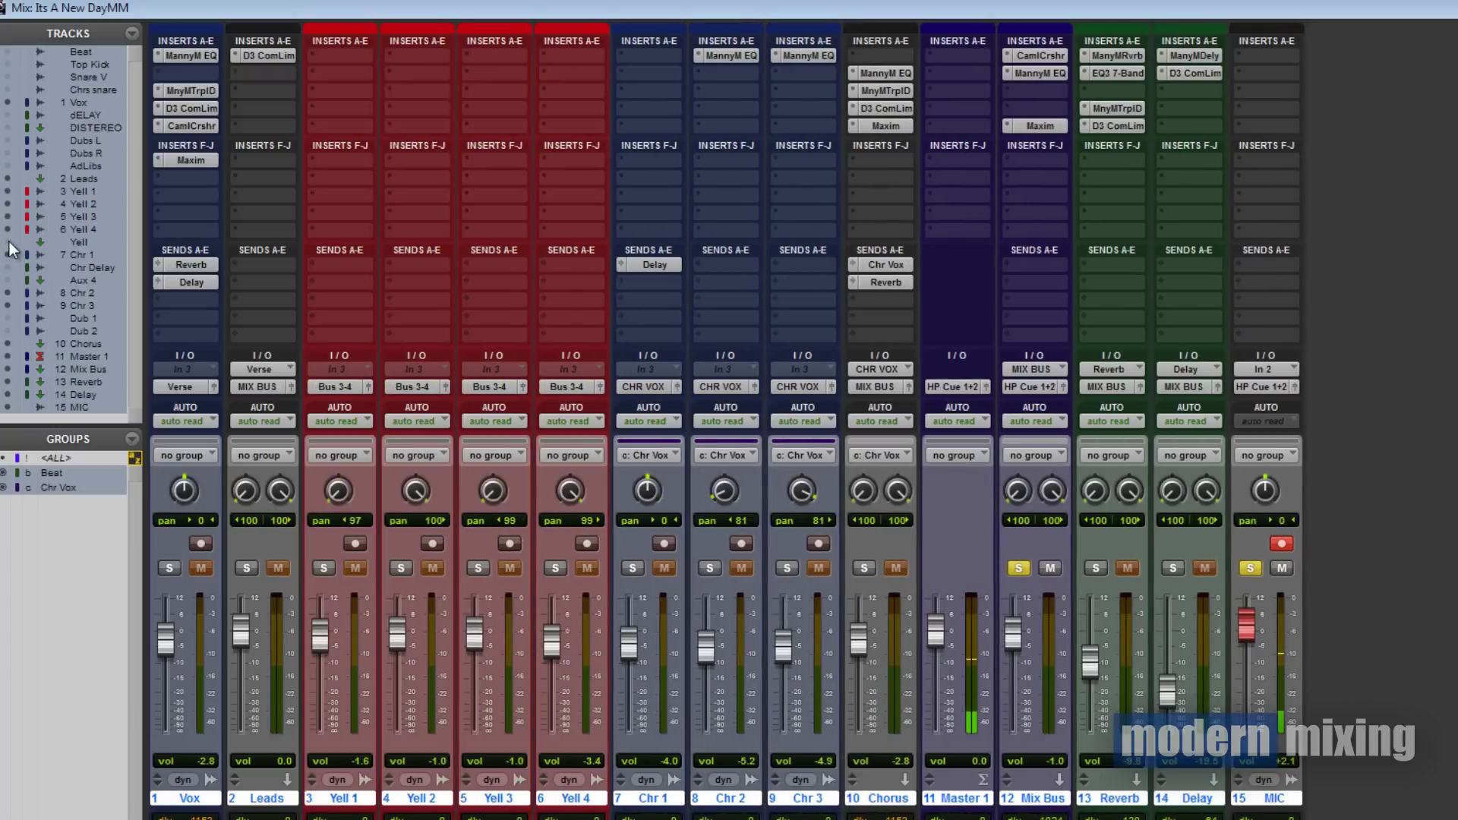
click(7, 242)
drag(8, 254, 7, 305)
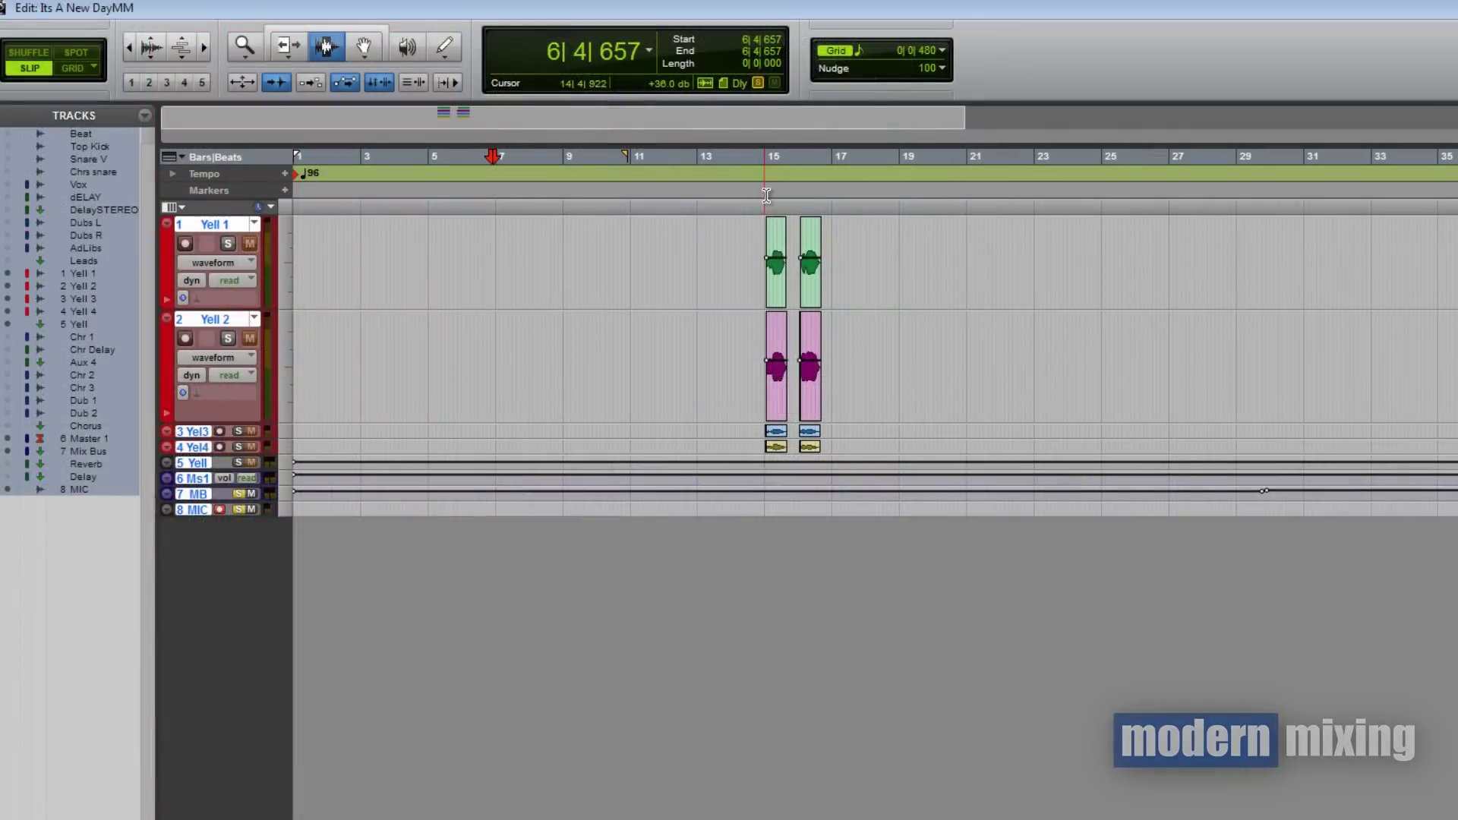
Play the soloed yell tracks from 15|1|185 with the Yell track's MannyM EQ, compressor and MannyM Reverb bypassed, and stop playback
click(768, 196)
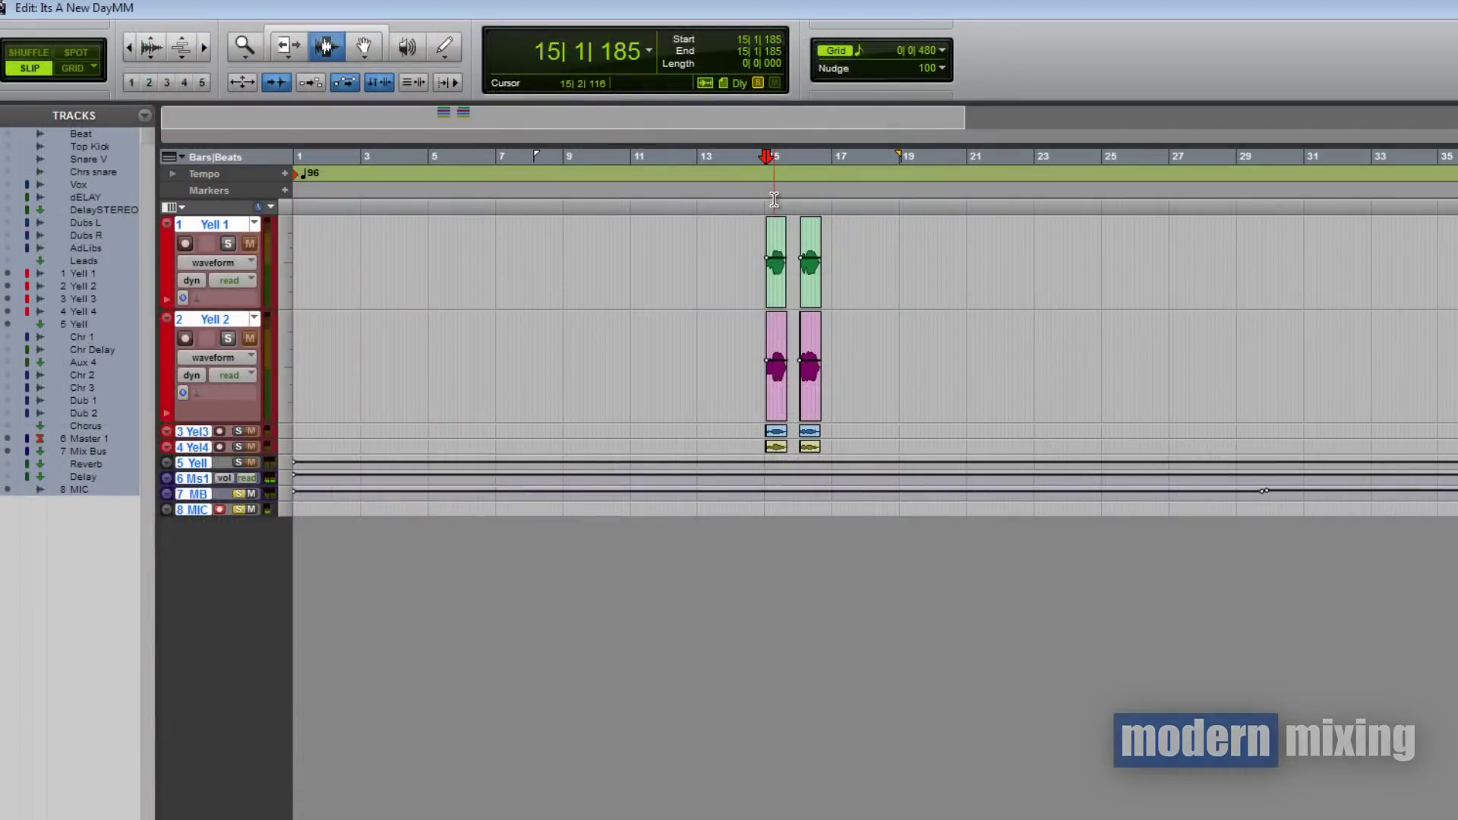
key(ctrl+equal)
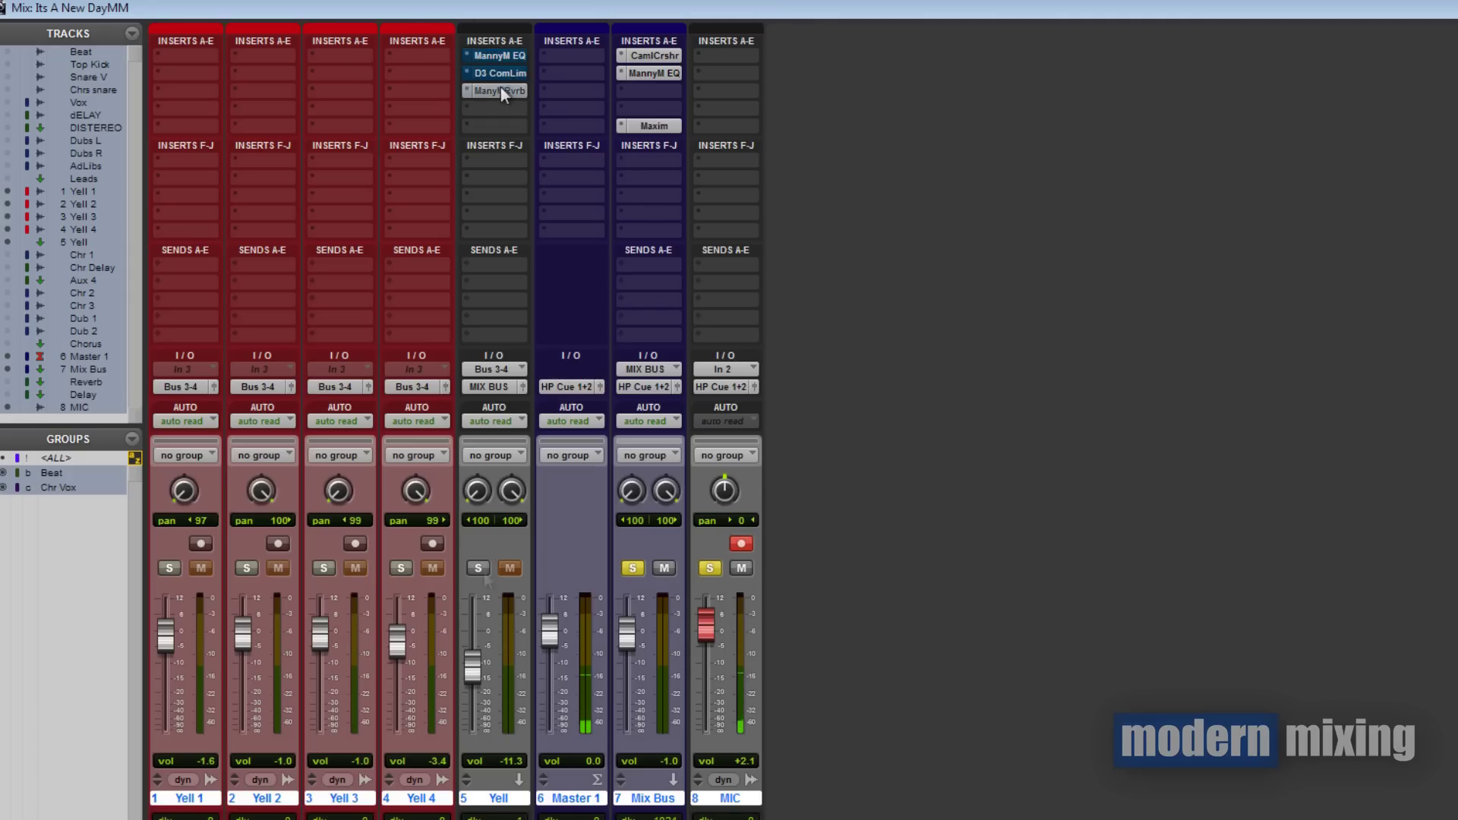
click(500, 90)
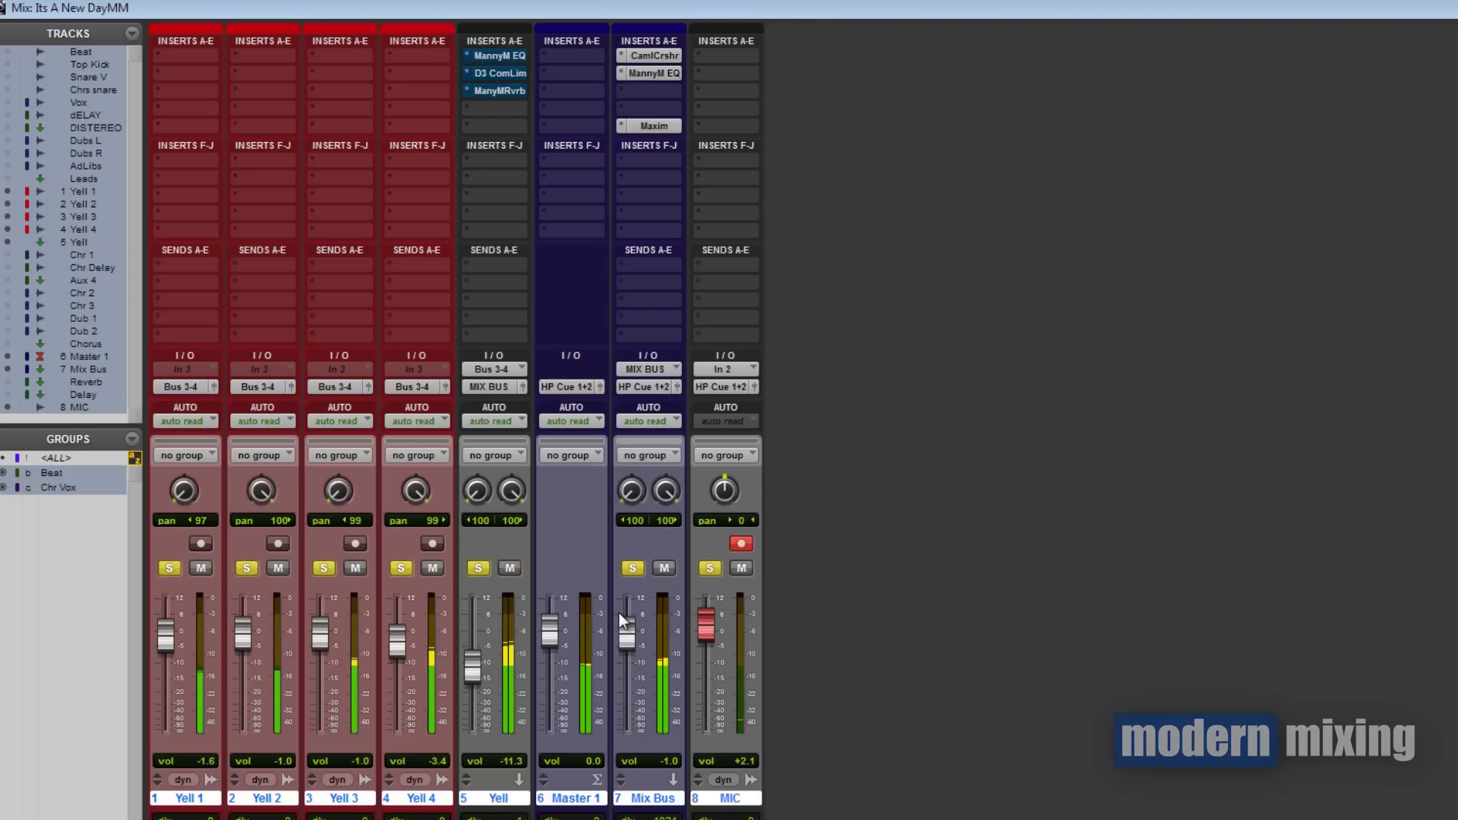
key(ctrl+equal)
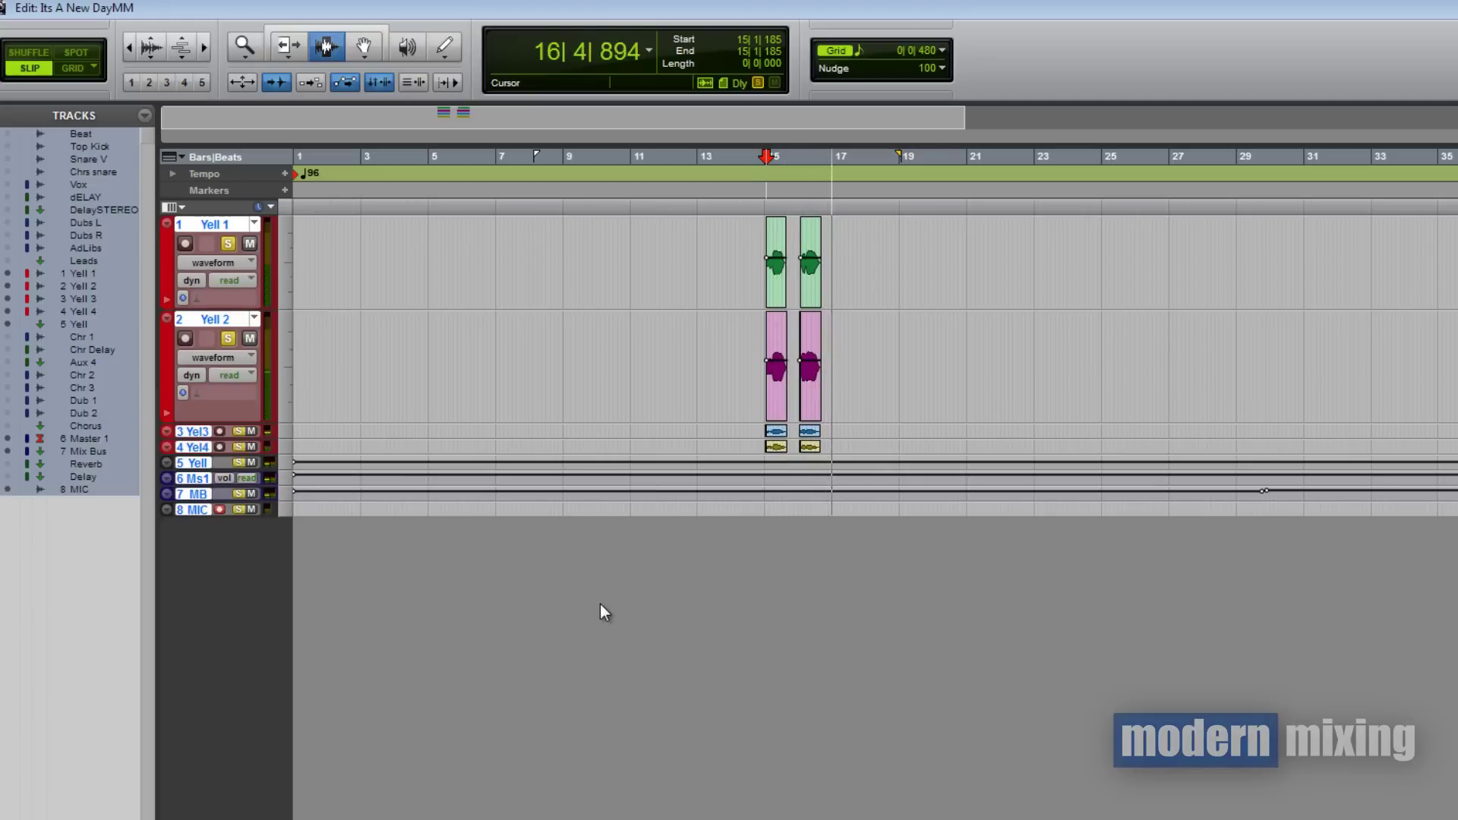
key(space)
key(ctrl+equal)
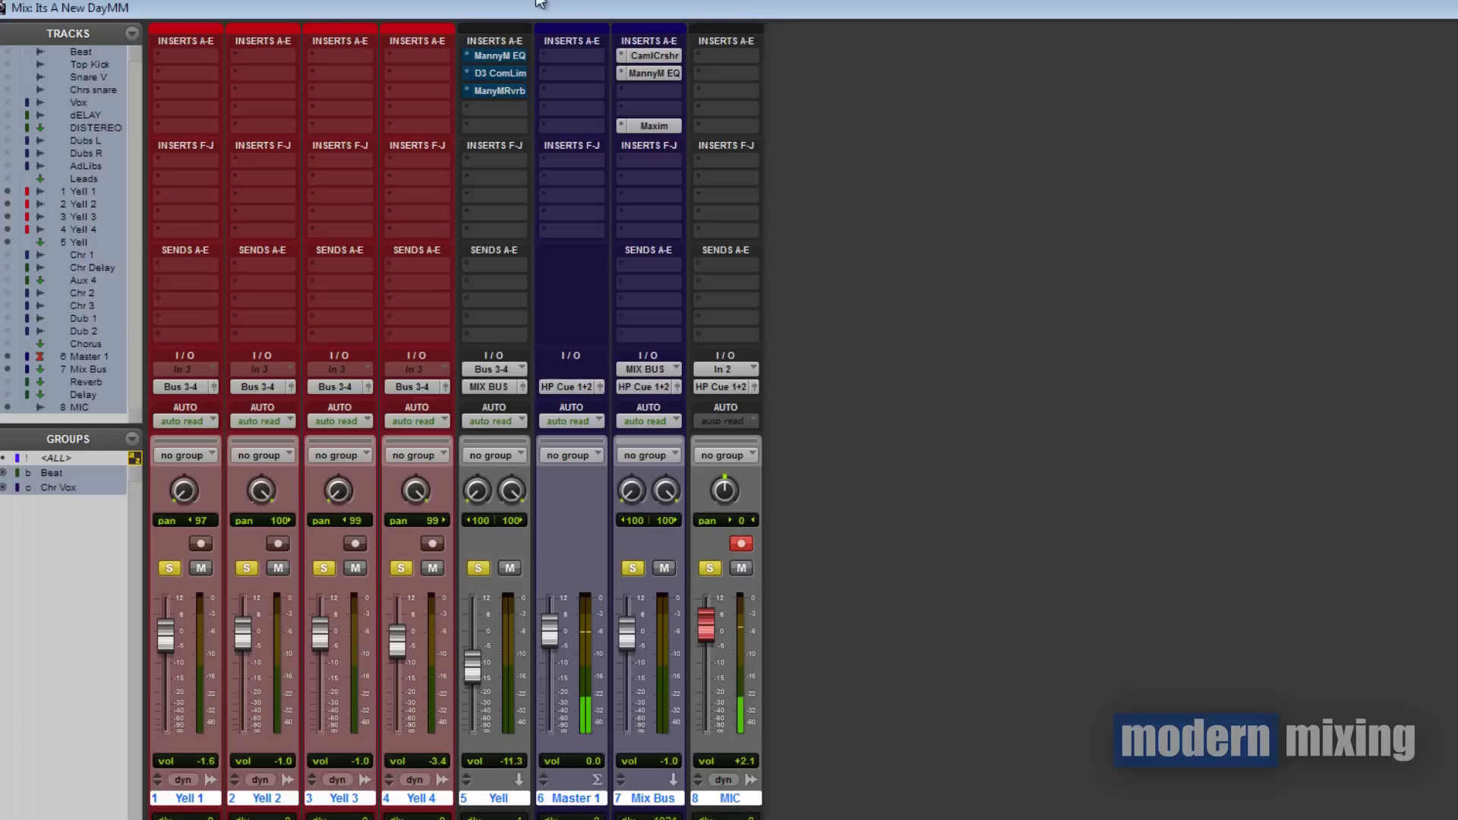
Examine the Yell track's MannyM EQ, covering the high-pass, gain, frequency and low-pass settings
click(514, 55)
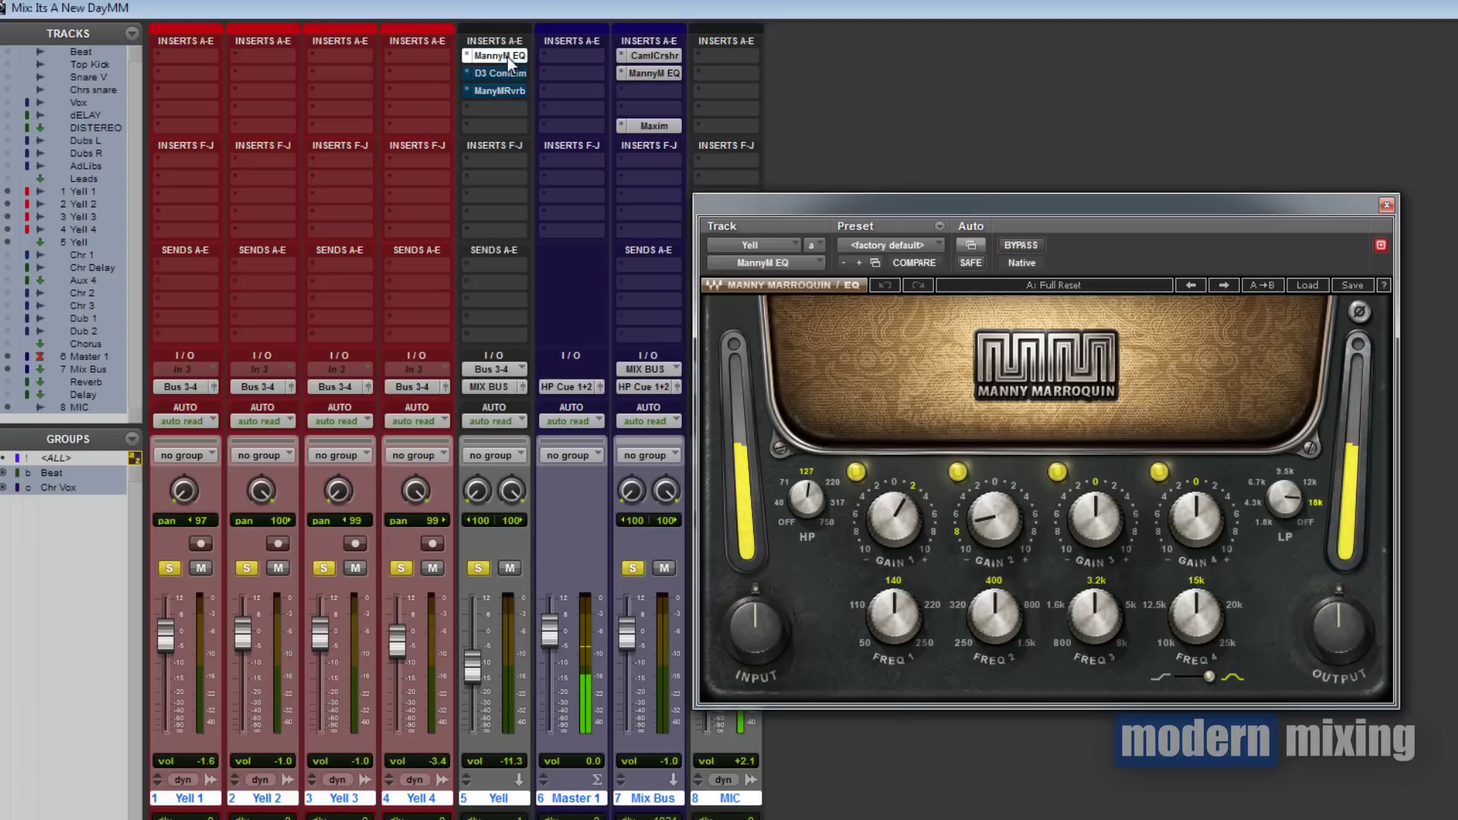
drag(1052, 199, 894, 170)
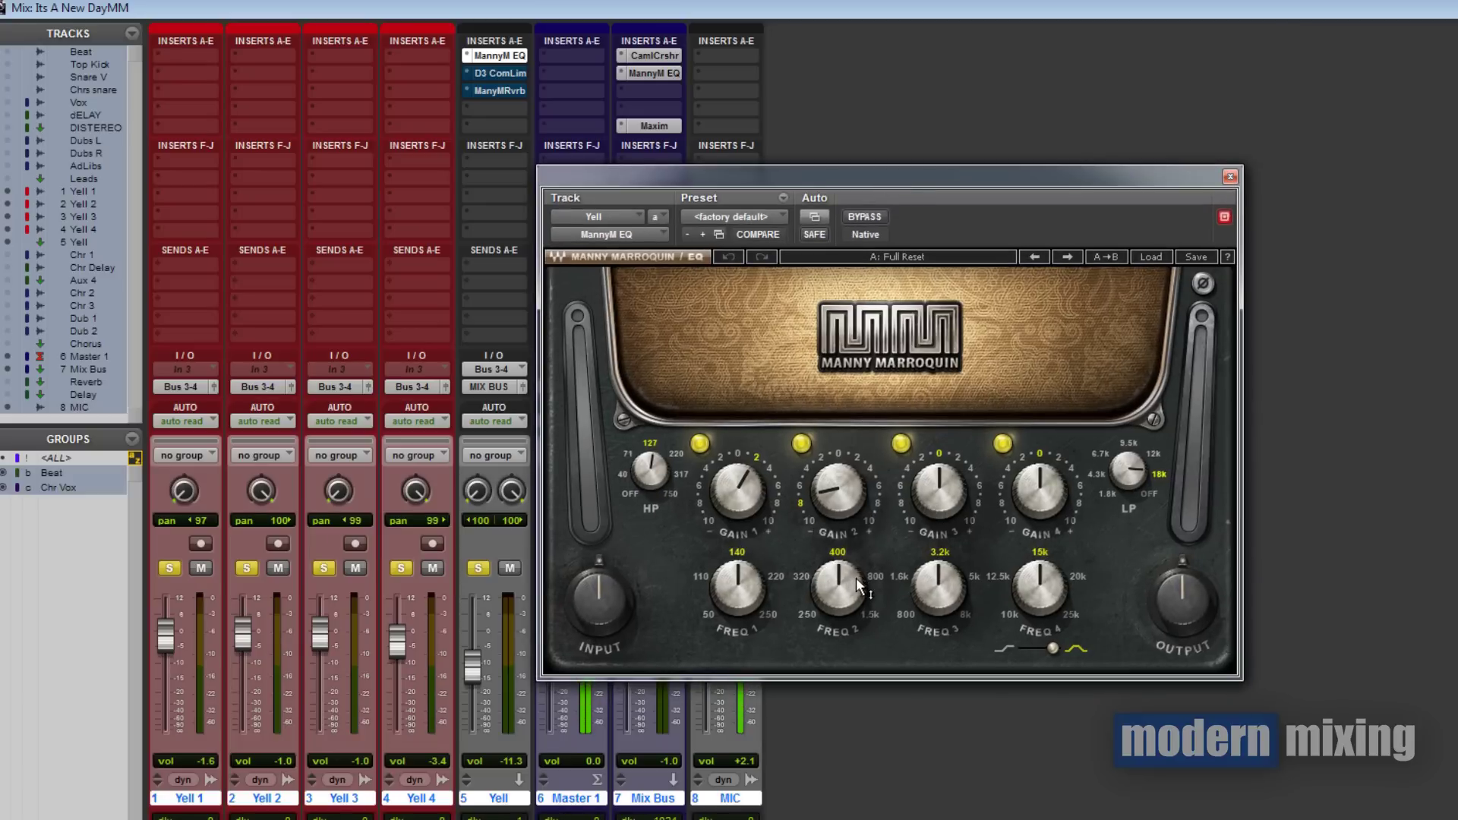
mouse_move(855, 577)
mouse_move(652, 460)
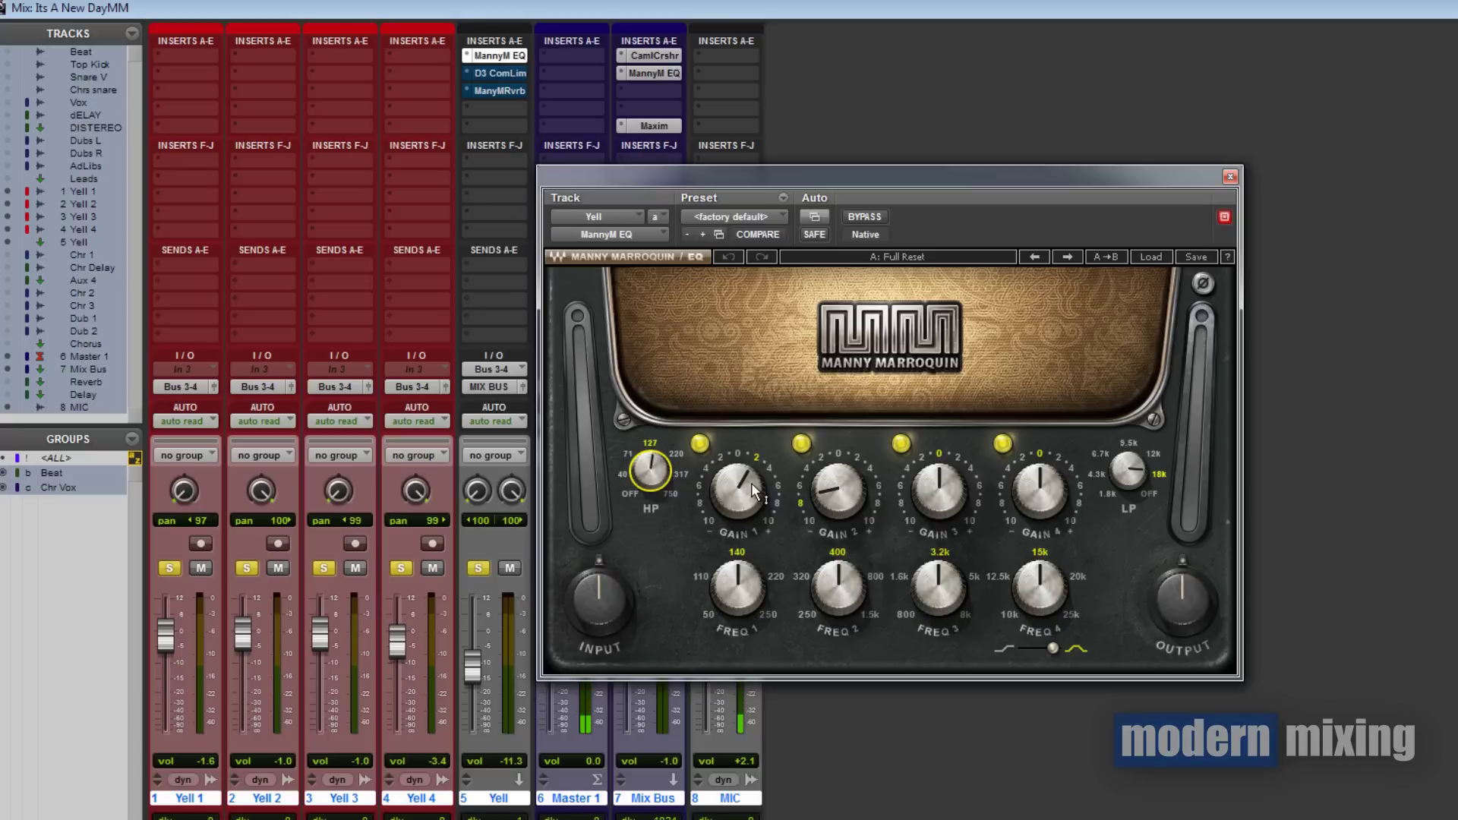
mouse_move(752, 485)
click(1138, 473)
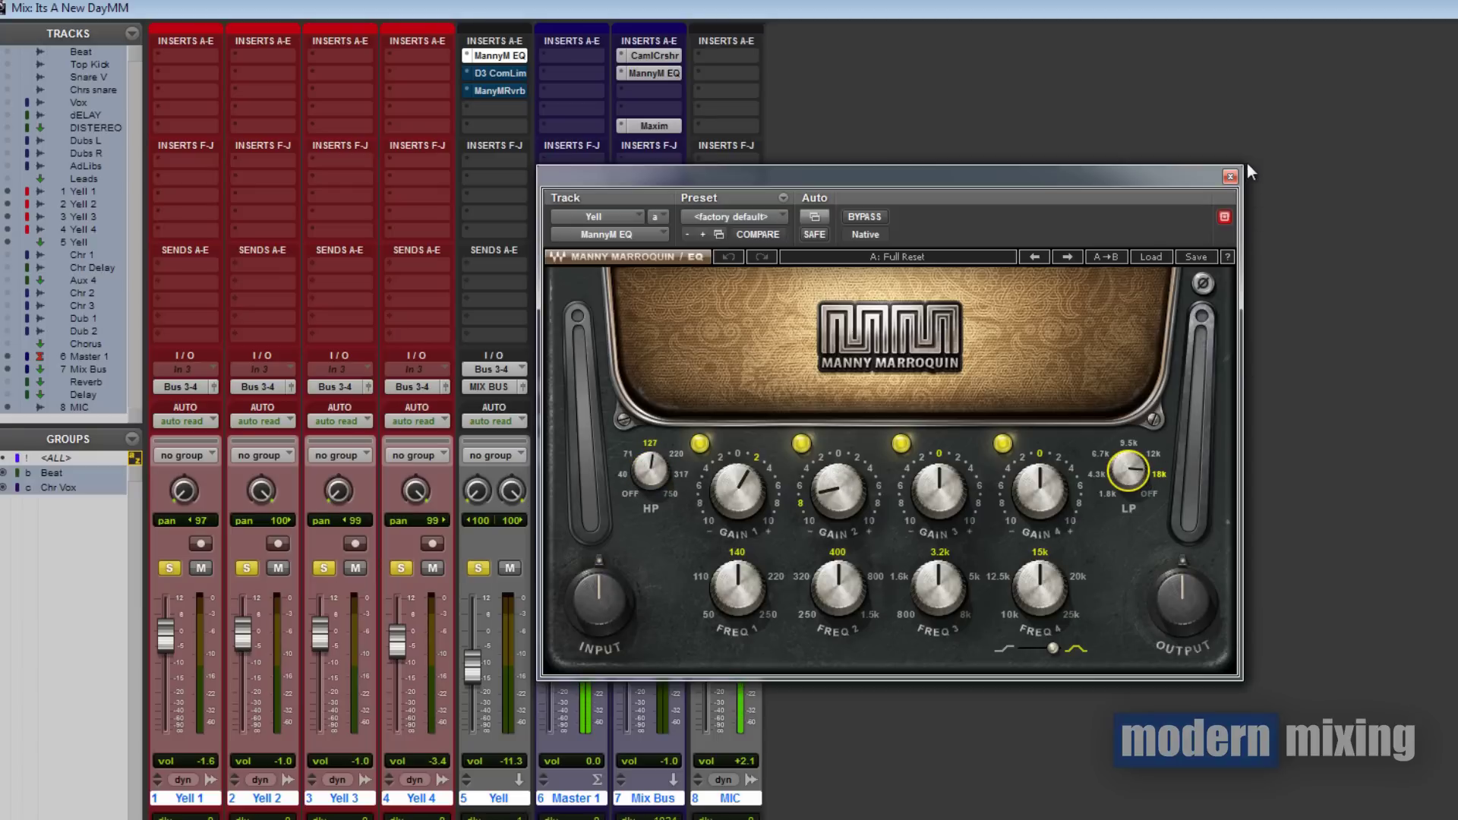
click(1229, 178)
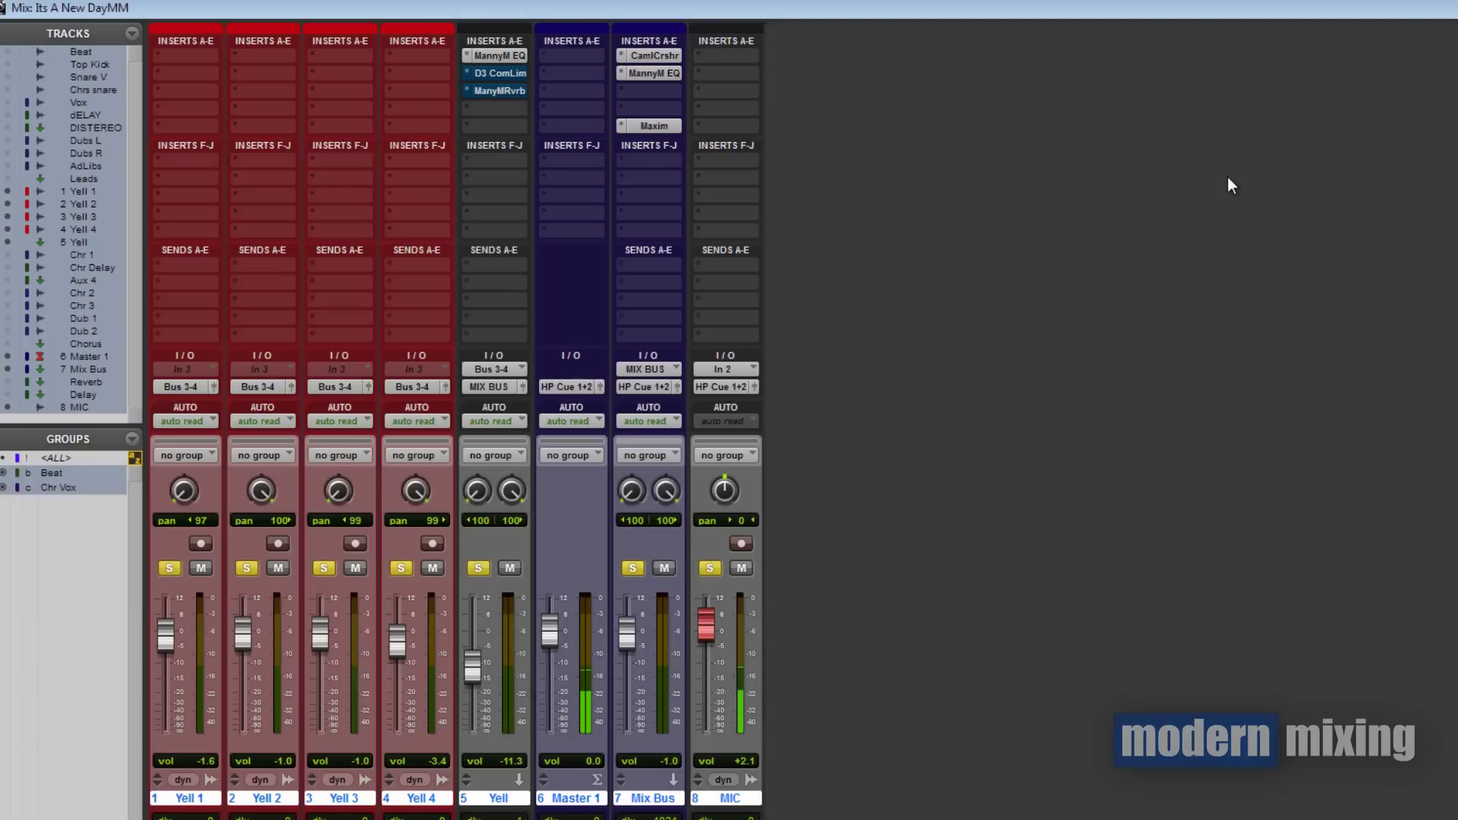
Examine the Yell track's Dyn3 compressor settings and the MannyM Reverb's room type, time and predelay
click(507, 73)
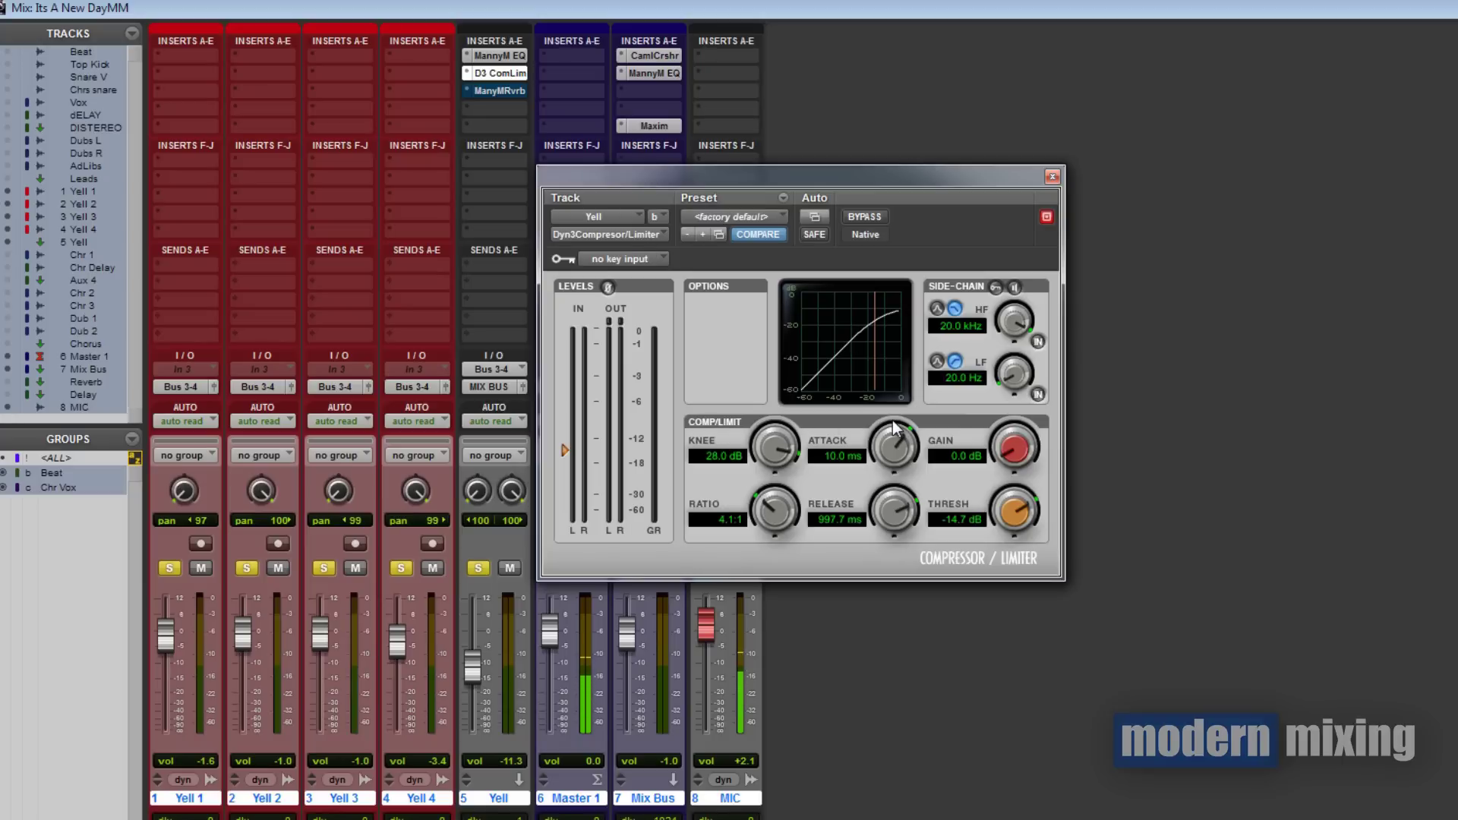
click(508, 92)
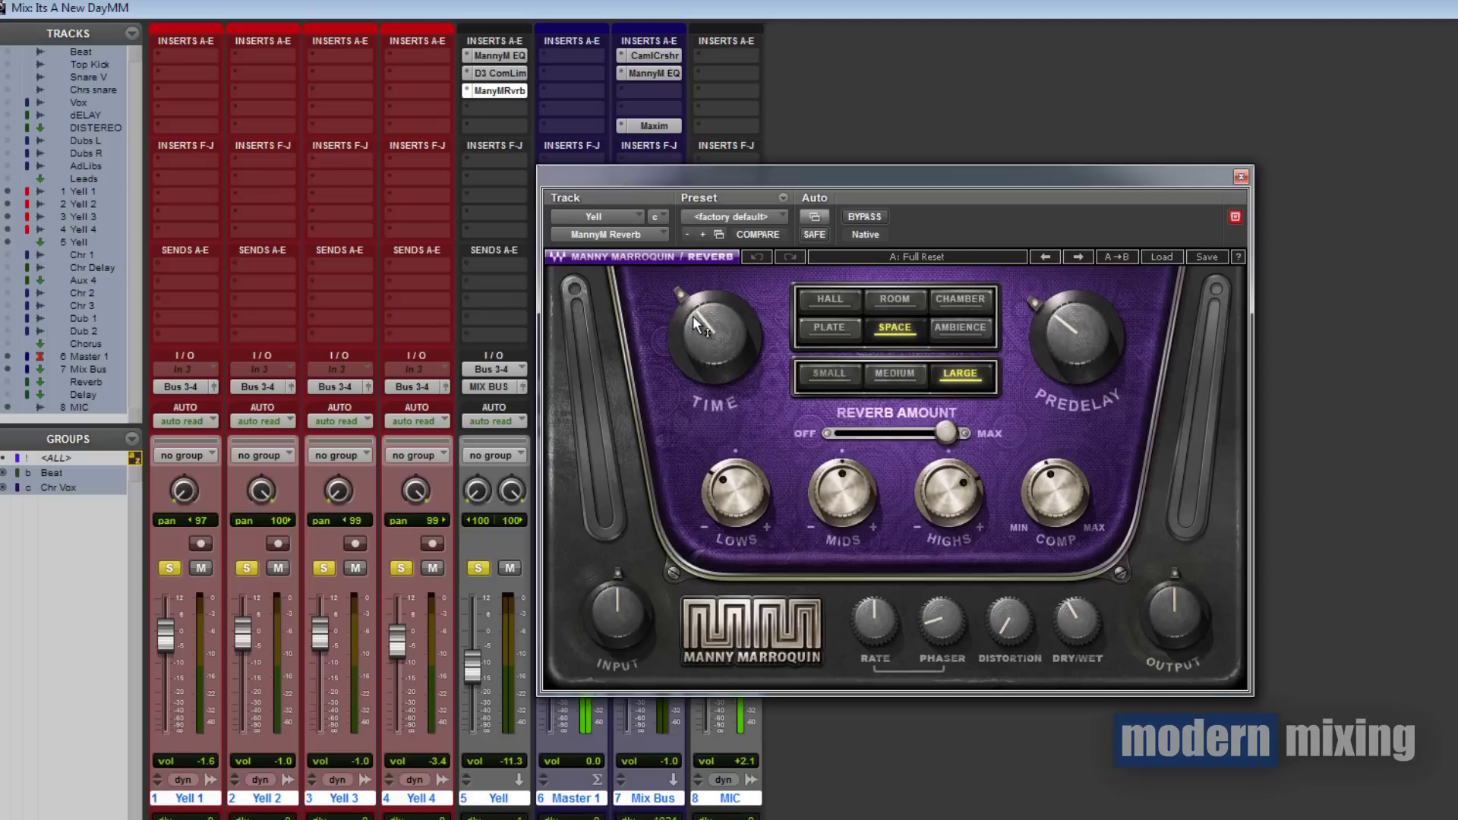
drag(694, 319, 729, 390)
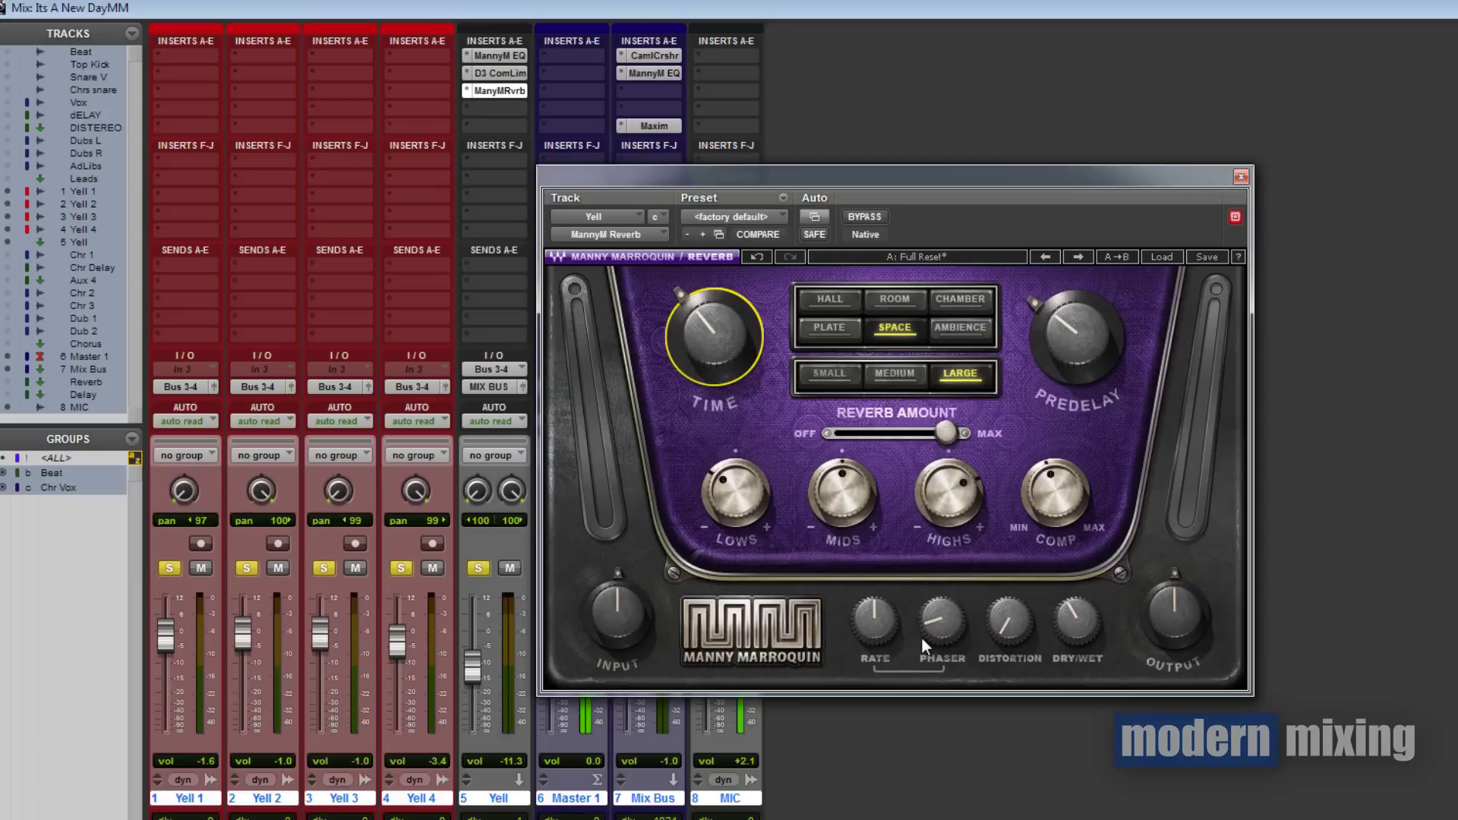
click(1059, 322)
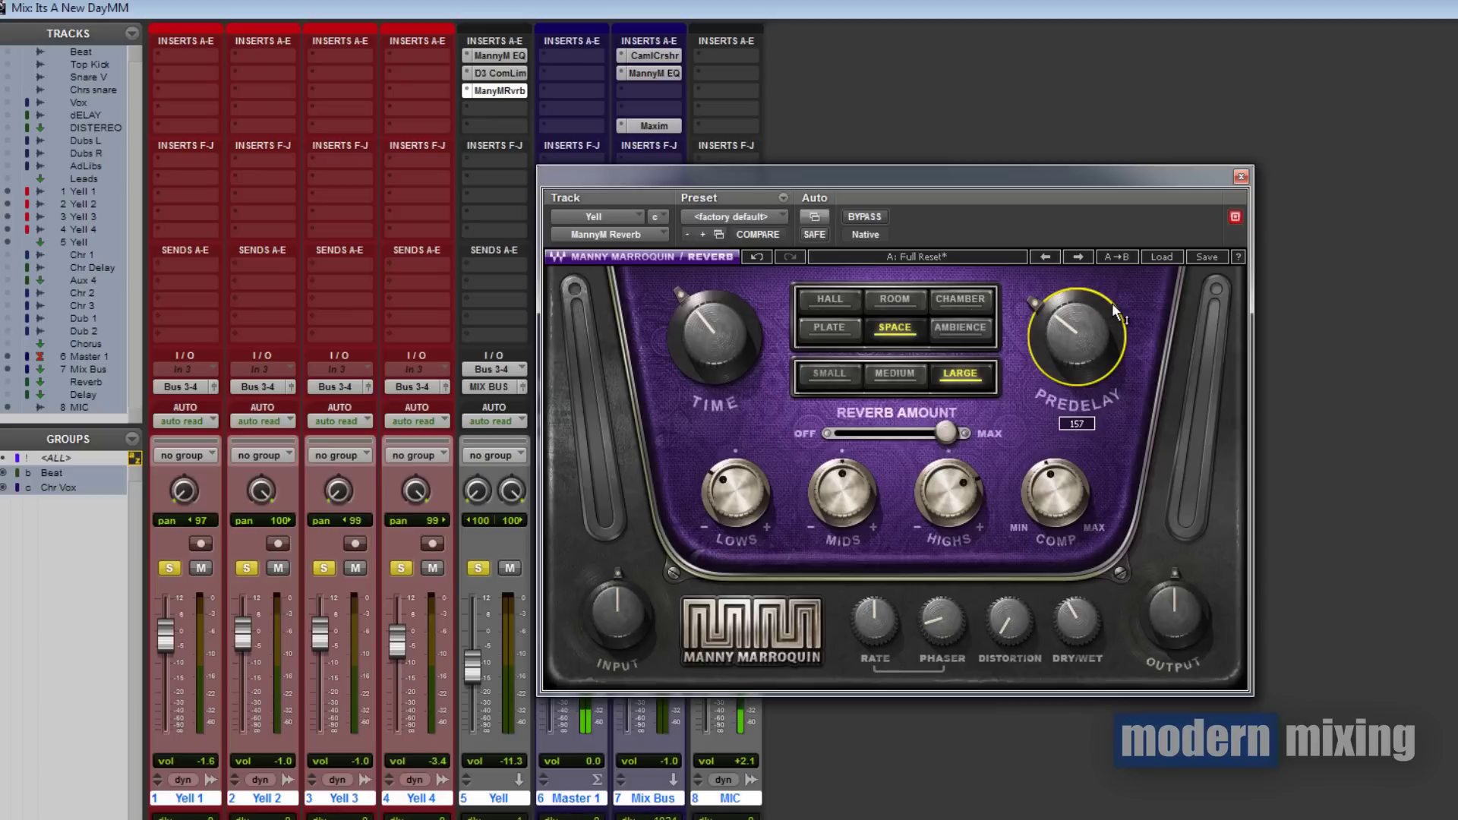
click(1242, 180)
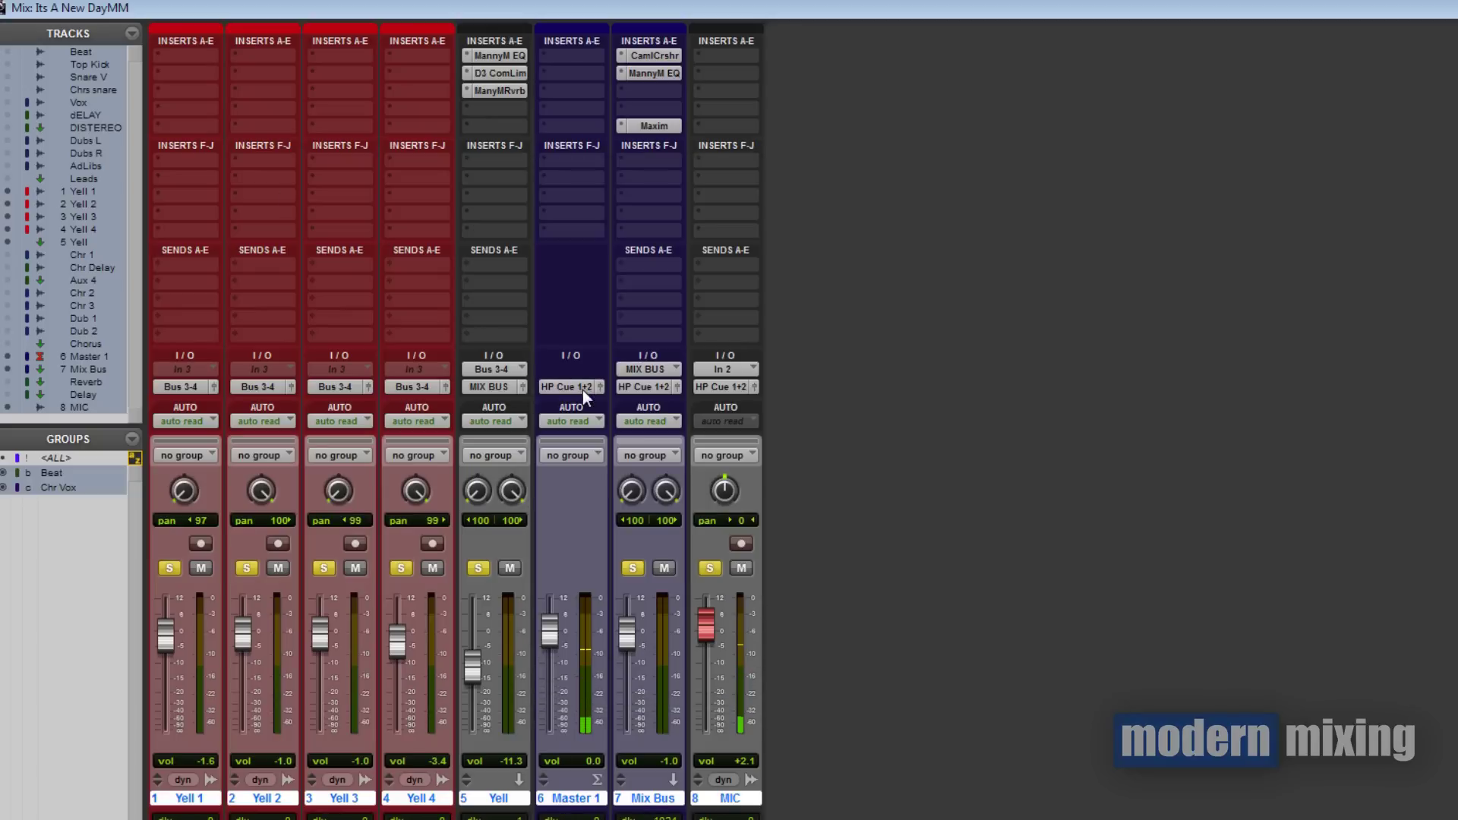
Bypass the Yell track's three inserts, and re-enable MannyM EQ, the compressor and MannyM Reverb in turn while the yells play
click(500, 91)
ctrl+click(508, 58)
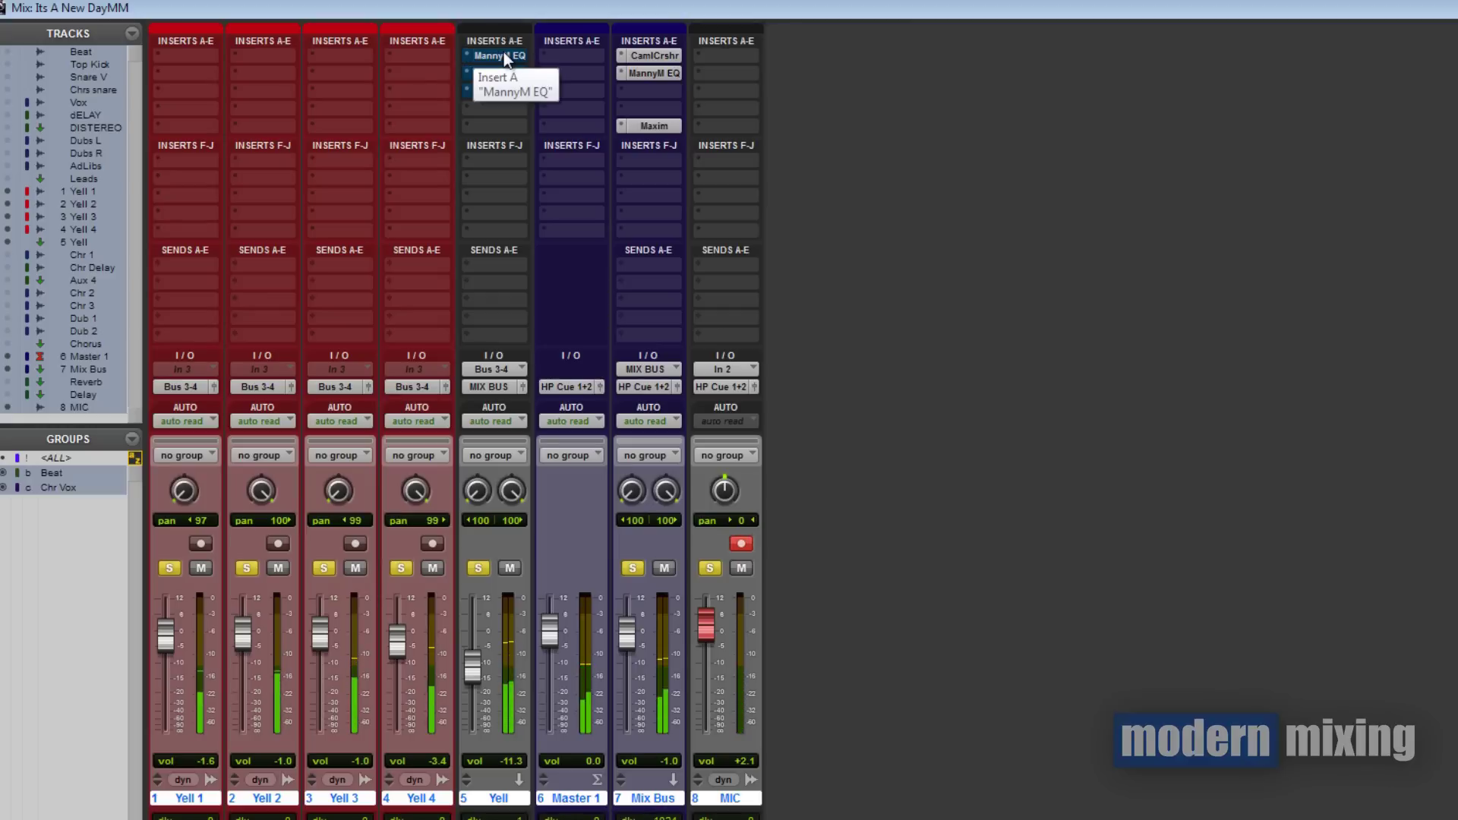
ctrl+click(503, 55)
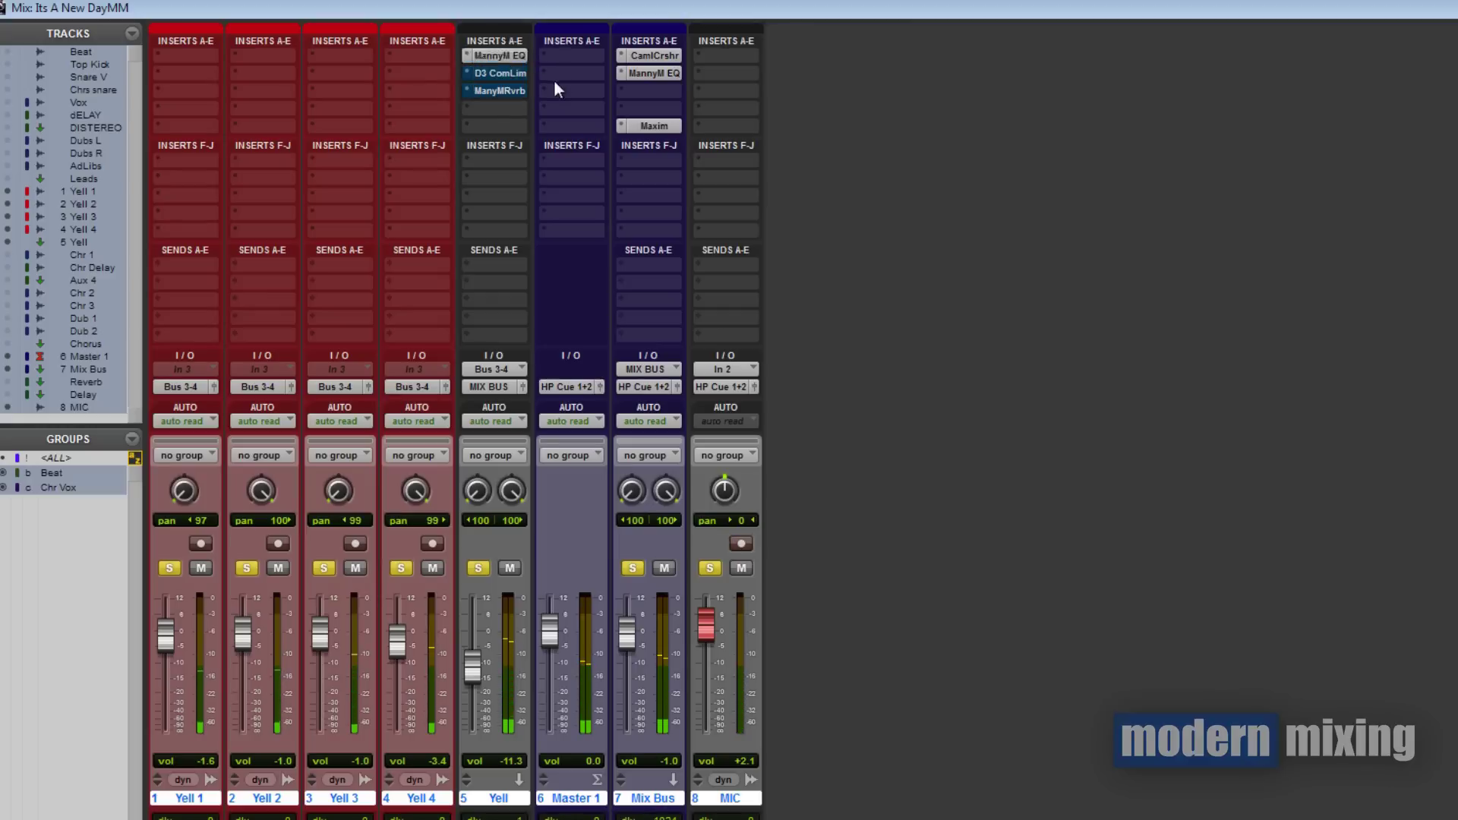
ctrl+click(503, 76)
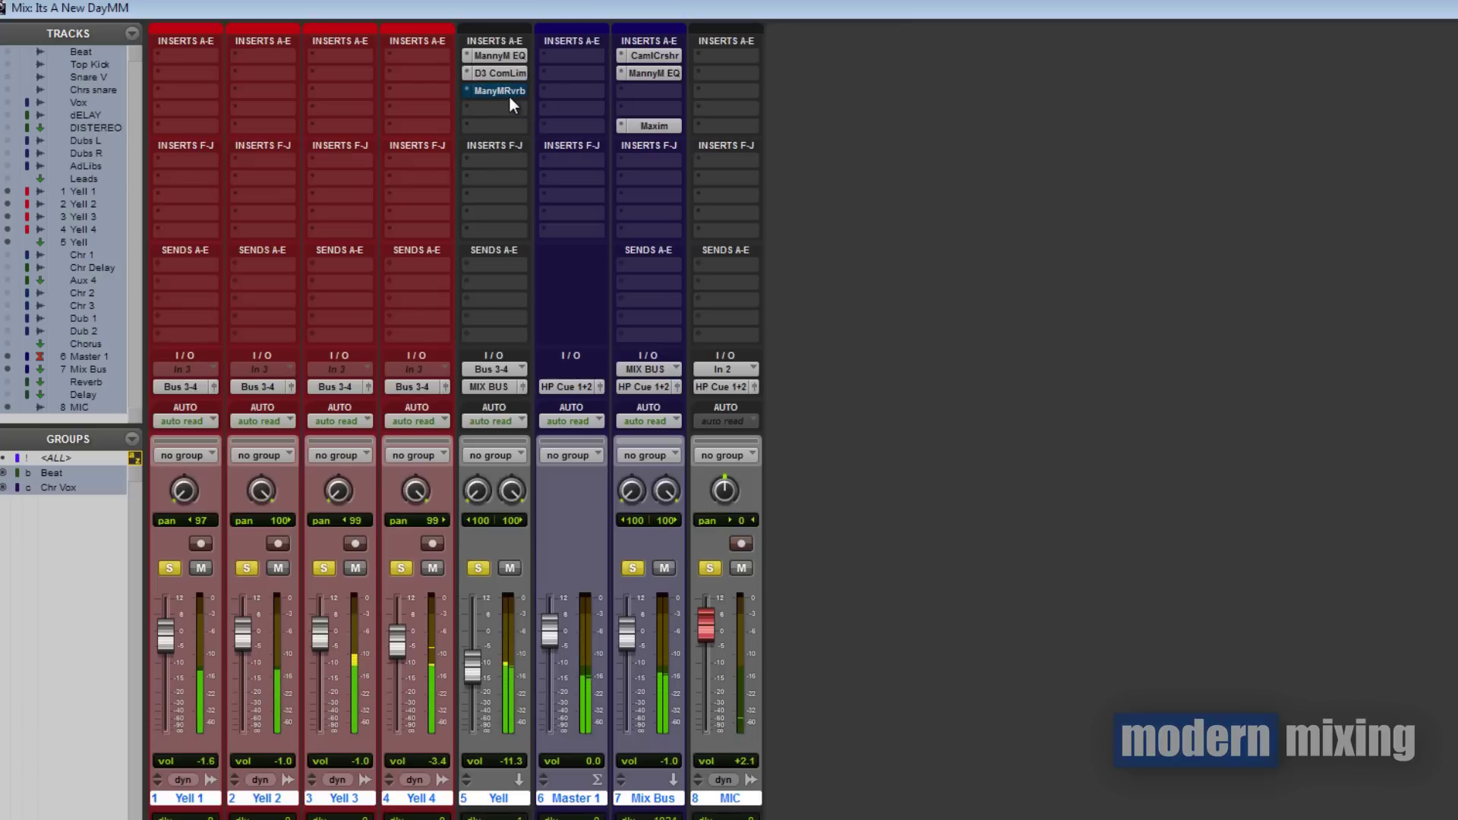
ctrl+click(507, 91)
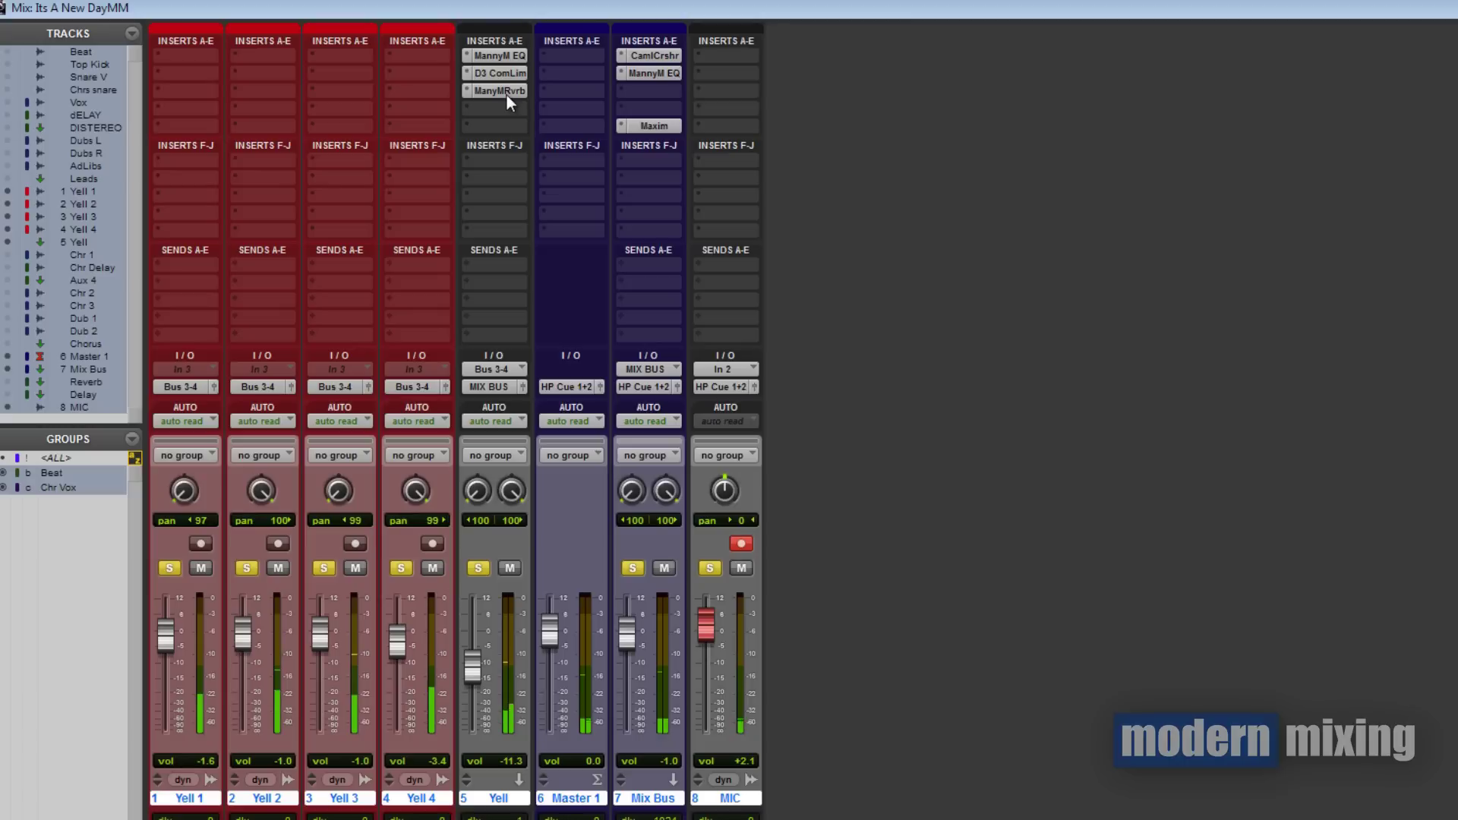